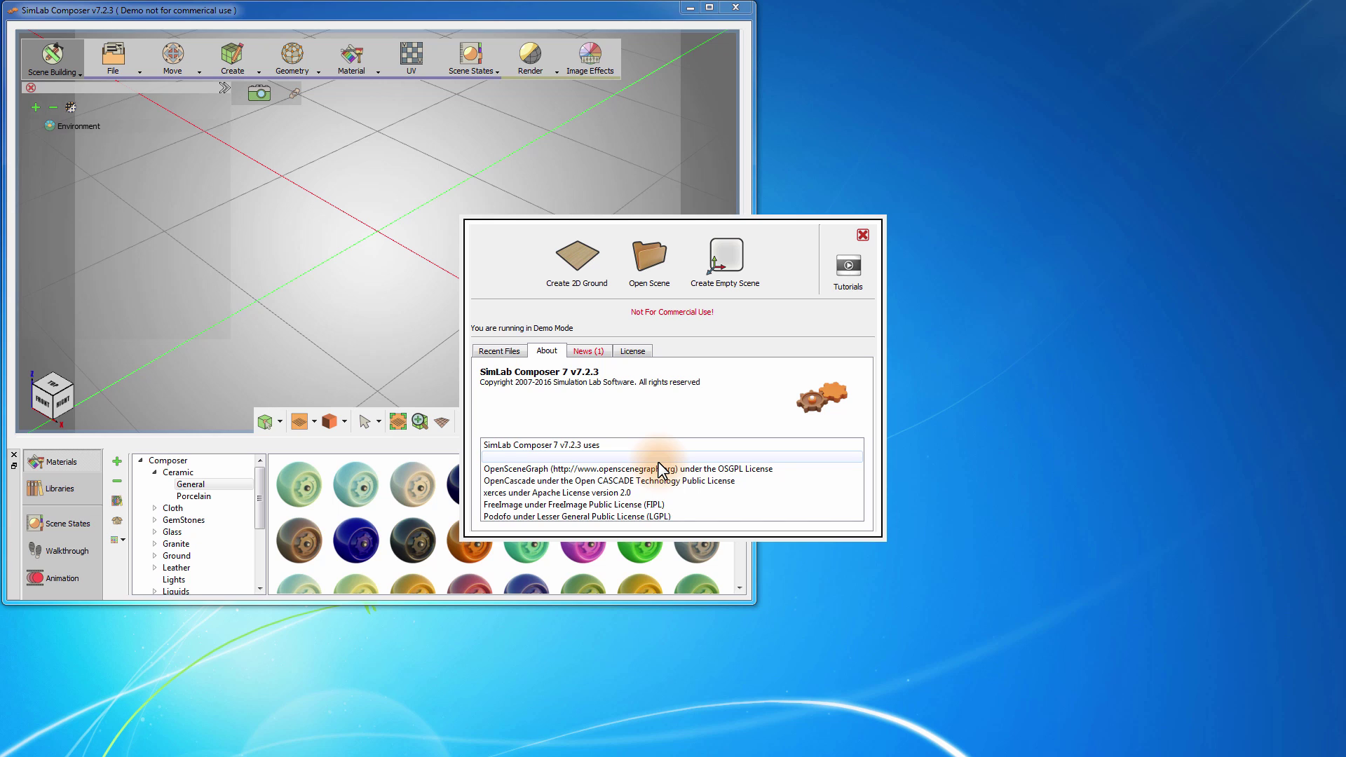
# - Create a new empty scene with just an environment and ground plane
pyautogui.click(732, 278)
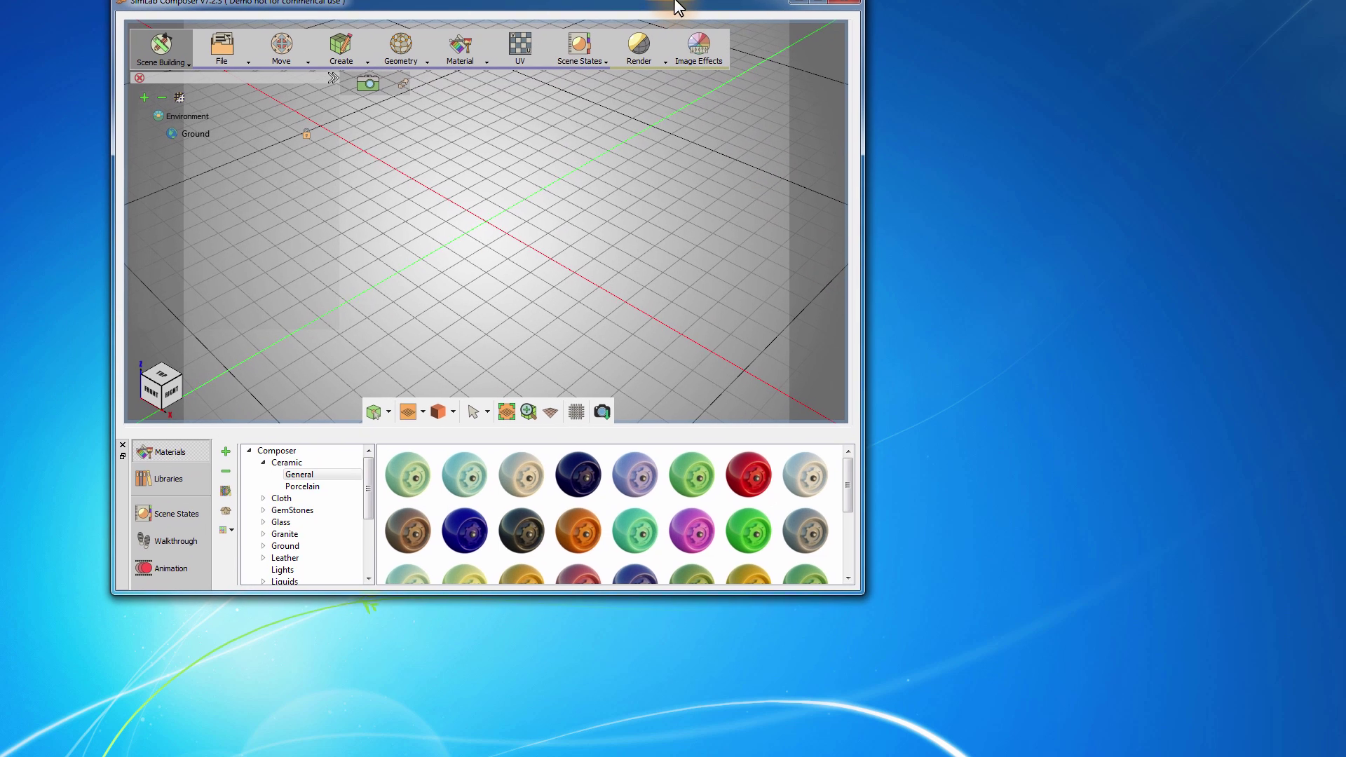
# - Maximize the window and choose Villa_04.skp in File > Import's Import Geometry dialog
pyautogui.moveTo(563, 12); pyautogui.dragTo(669, 2)
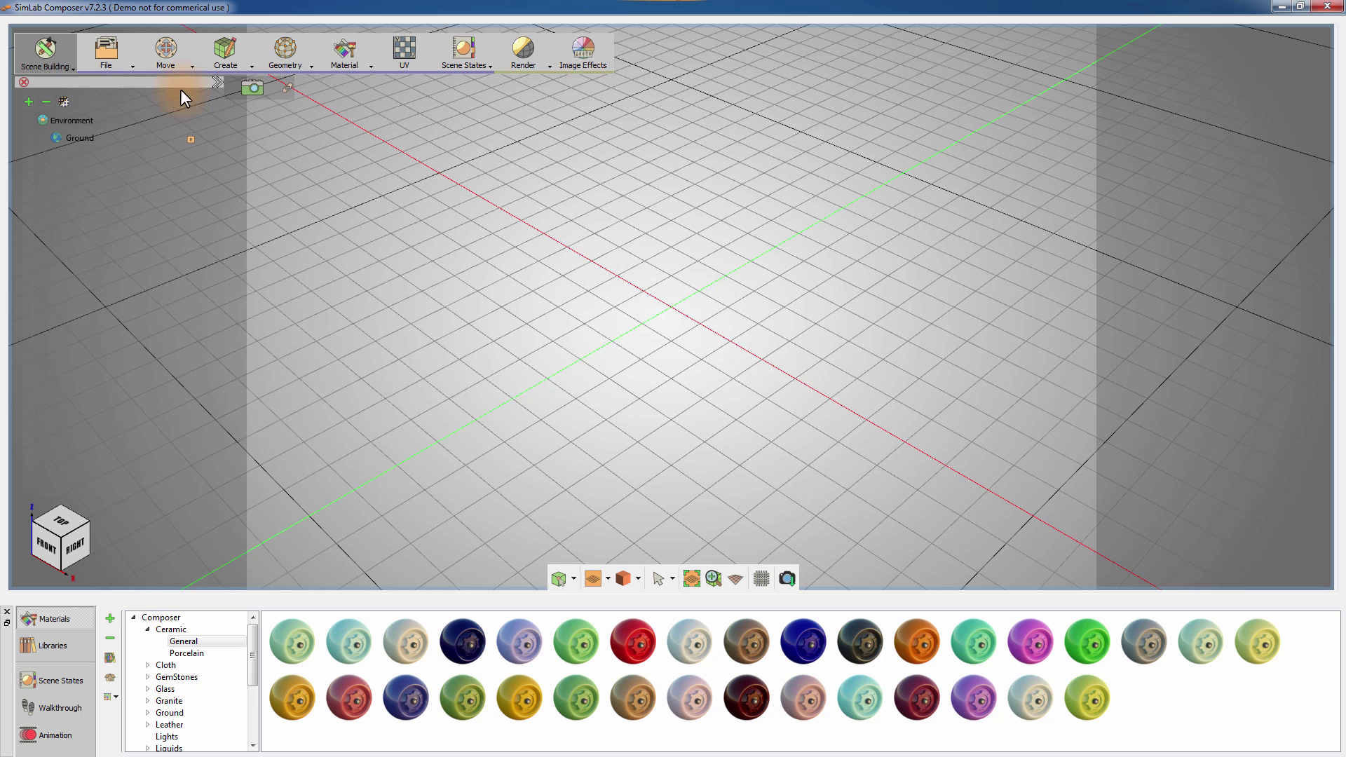
pyautogui.click(101, 59)
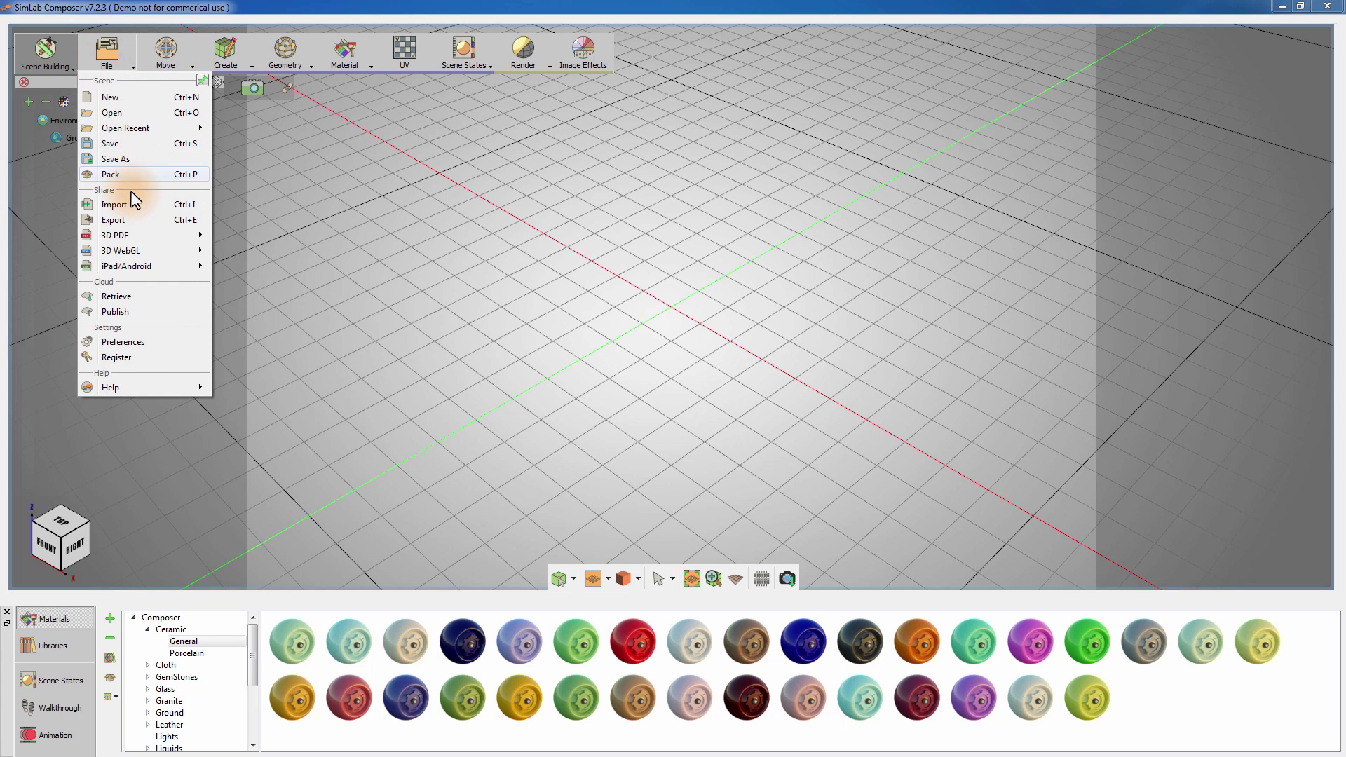
pyautogui.click(133, 208)
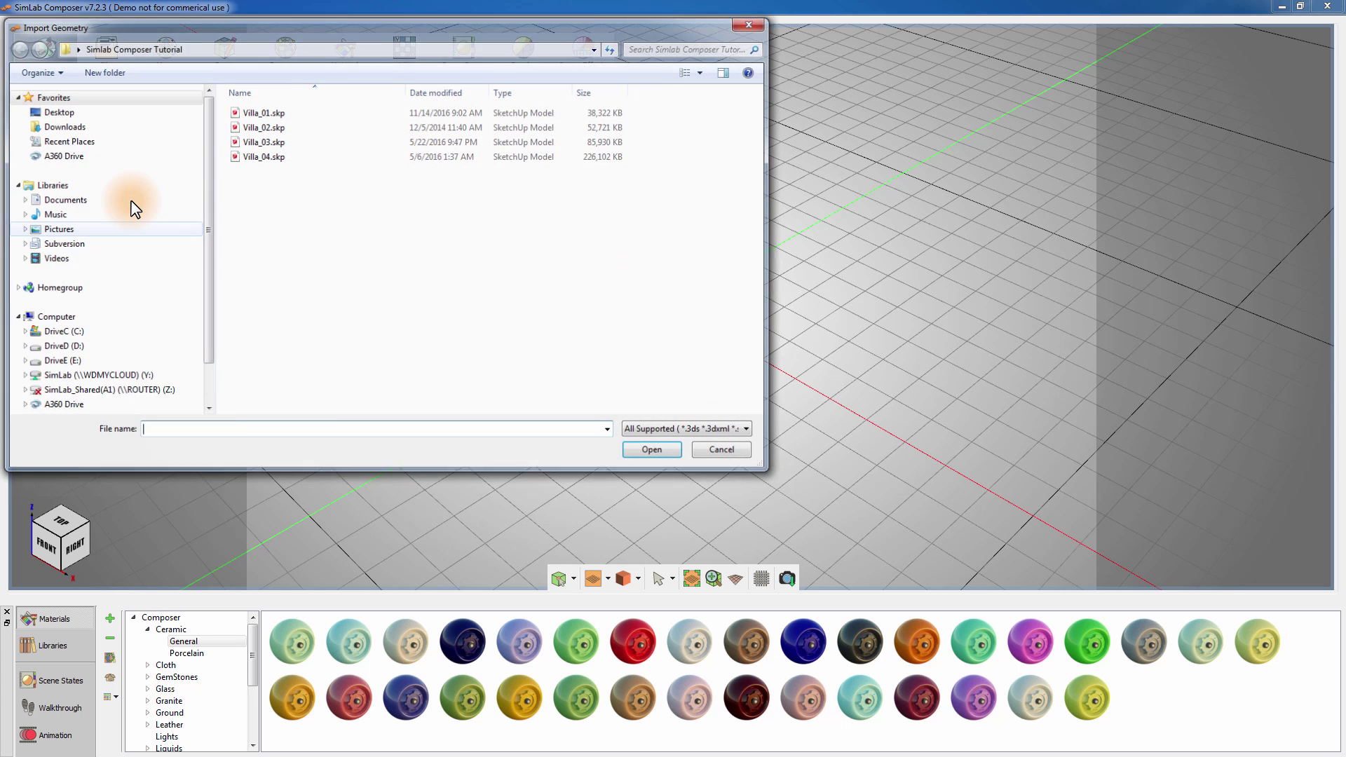
pyautogui.click(696, 426)
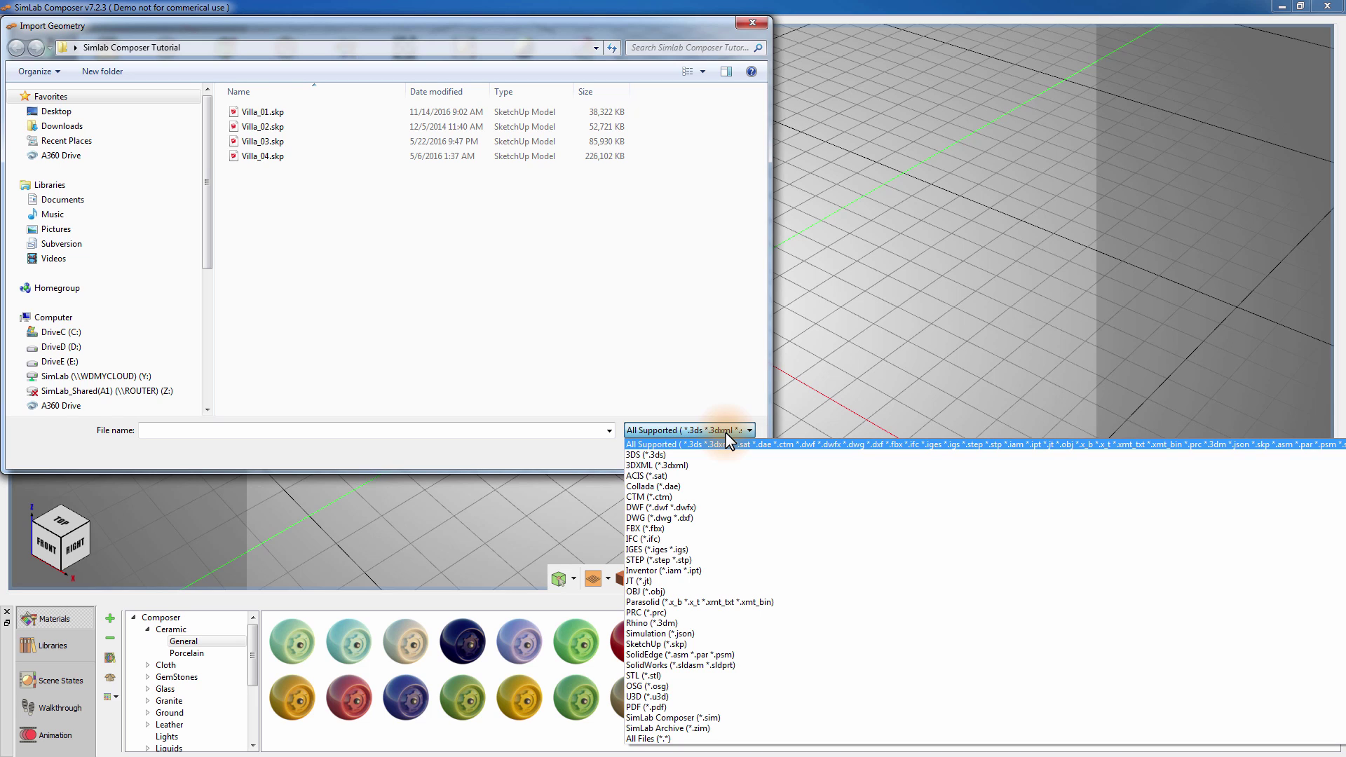
pyautogui.click(726, 434)
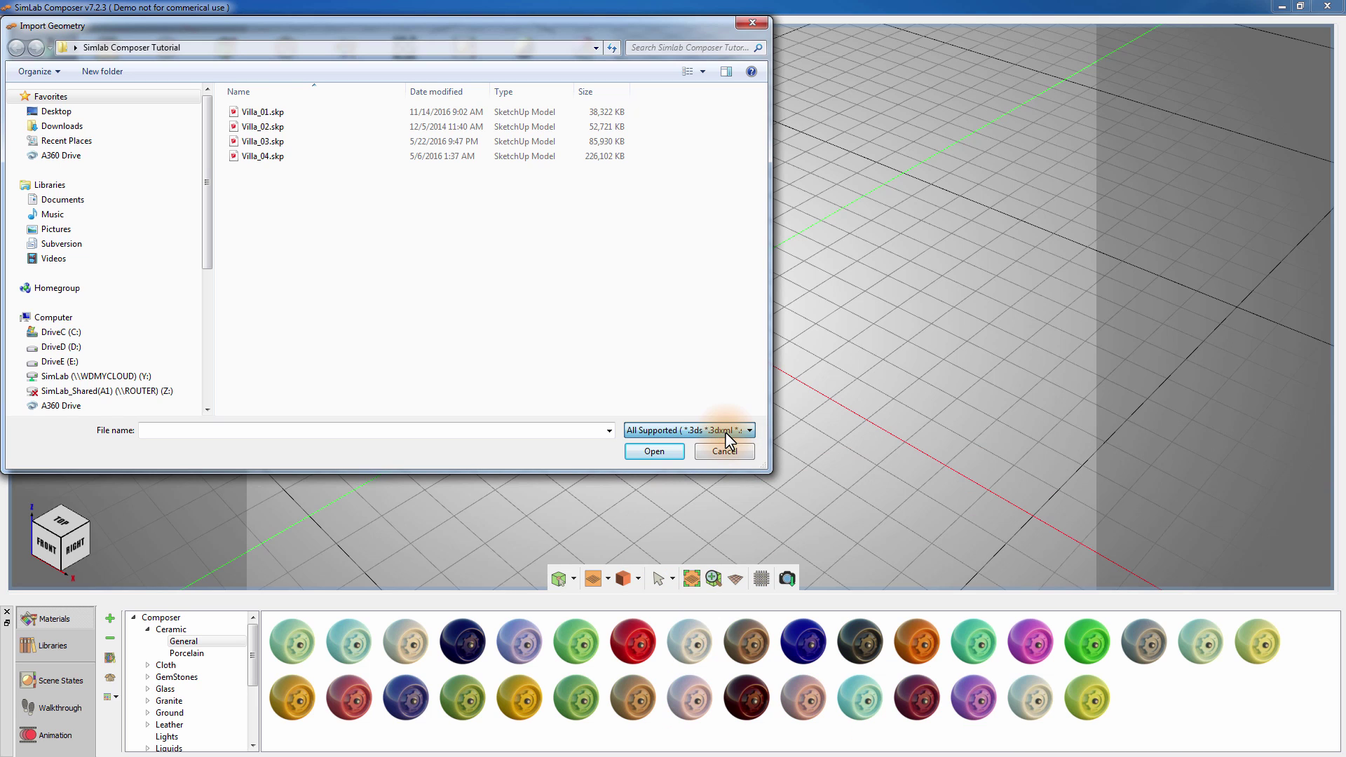
pyautogui.click(256, 161)
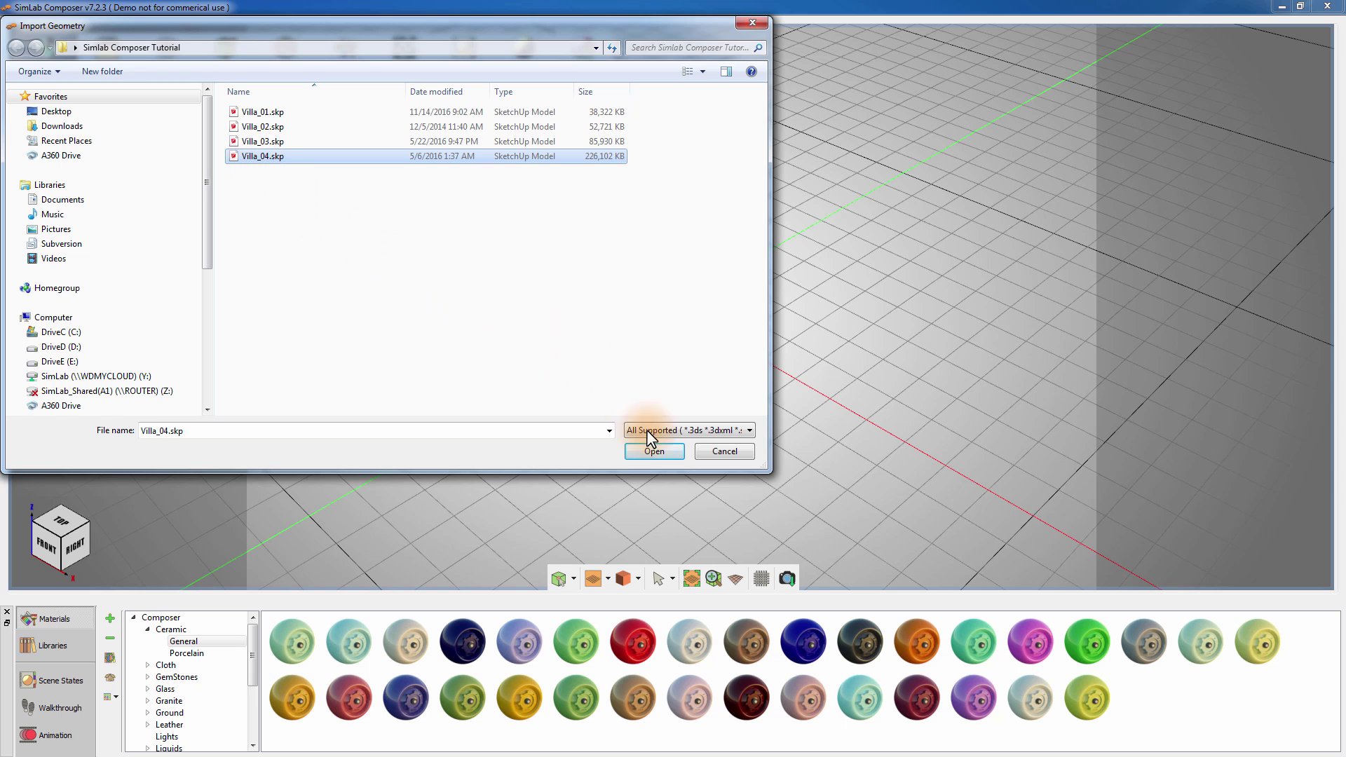
# - Open the file and accept import with Up vector Z and Zoom to imported model
pyautogui.click(654, 452)
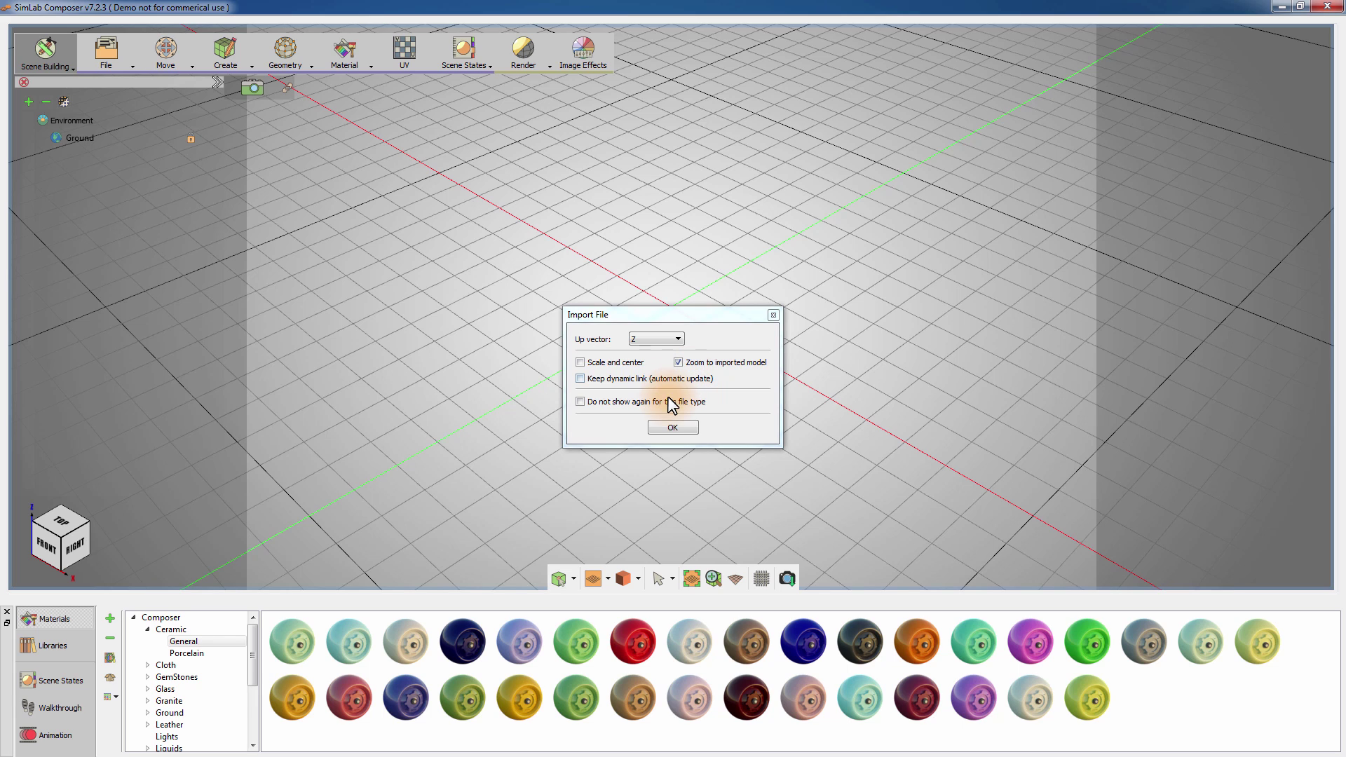
pyautogui.click(672, 428)
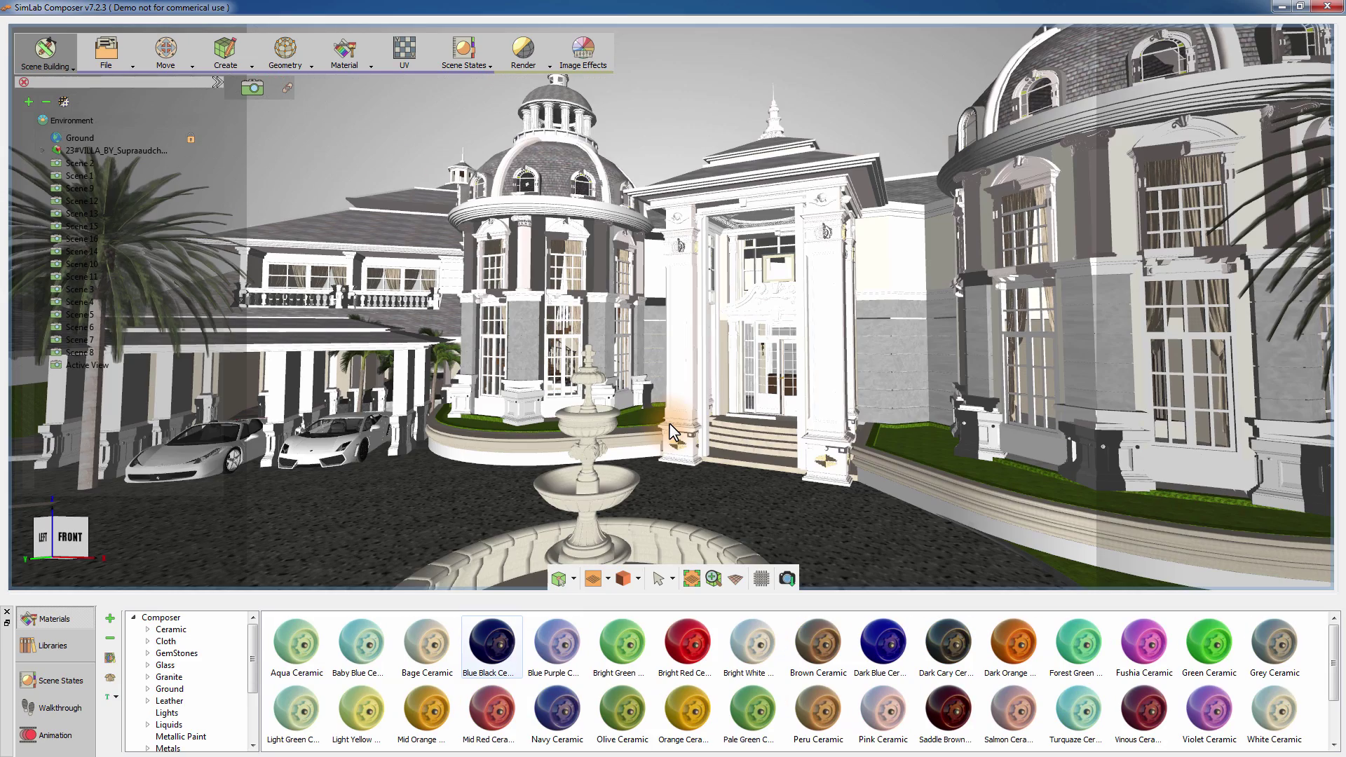
# - Orbit and zoom the viewport to frame the courtyard fountain and villa entrance
pyautogui.moveTo(671, 427); pyautogui.dragTo(698, 422)
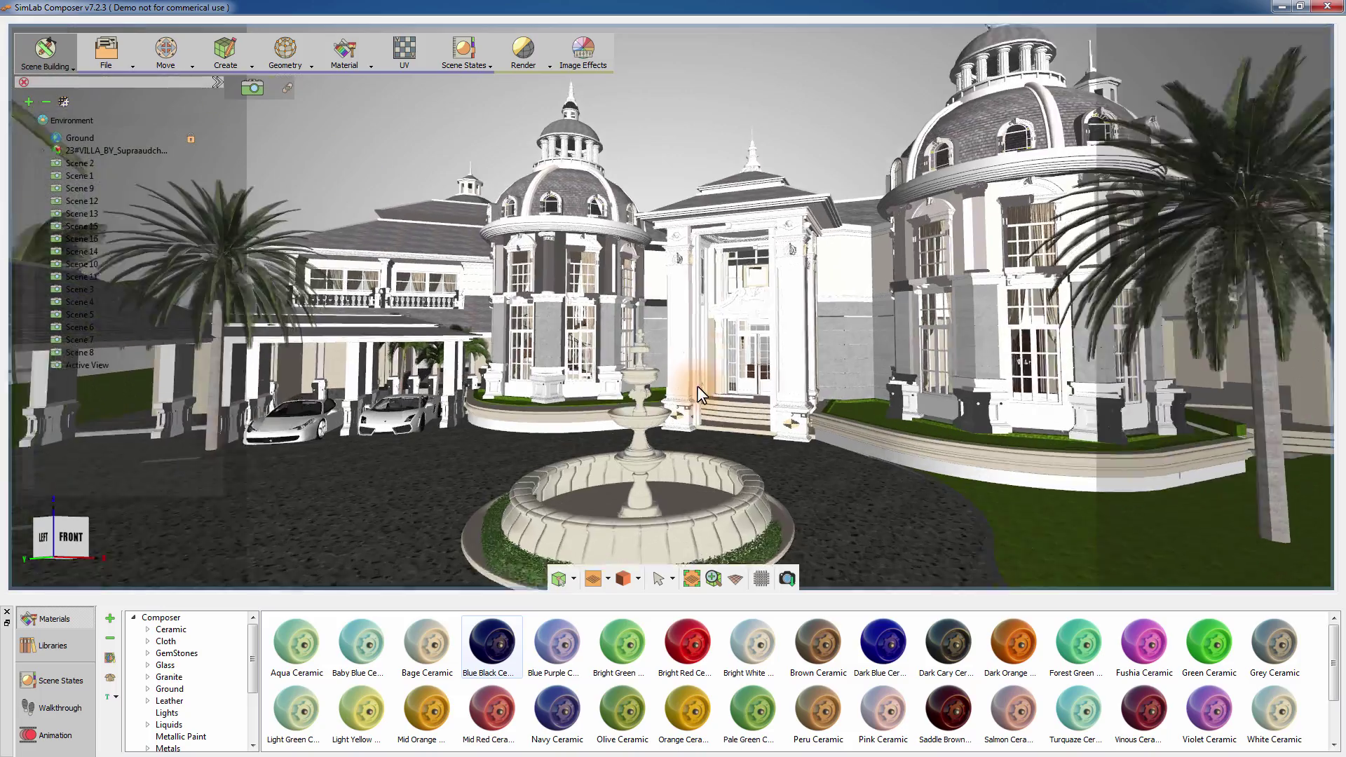
pyautogui.moveTo(699, 421); pyautogui.dragTo(678, 378)
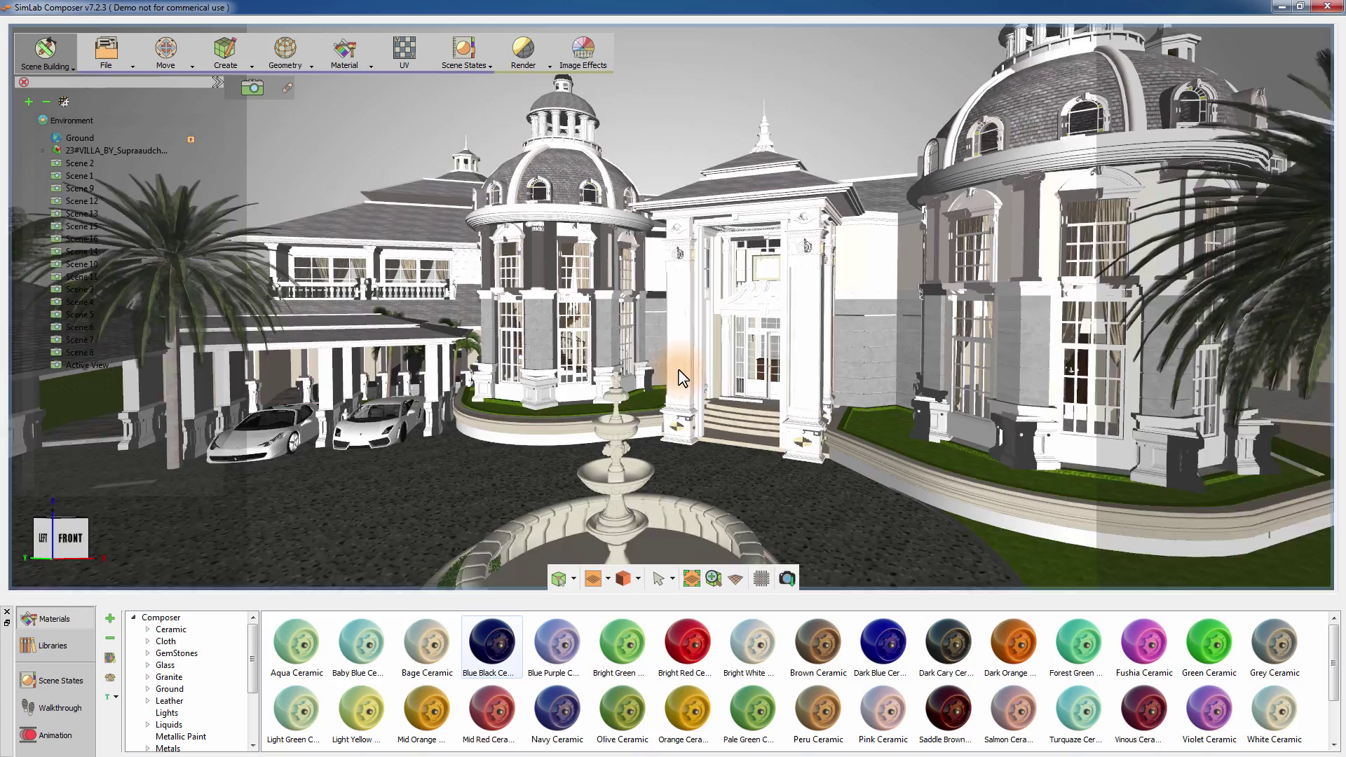
pyautogui.moveTo(679, 379)
pyautogui.mouseDown()
pyautogui.moveTo(581, 154)
pyautogui.moveTo(709, 271)
pyautogui.mouseUp()
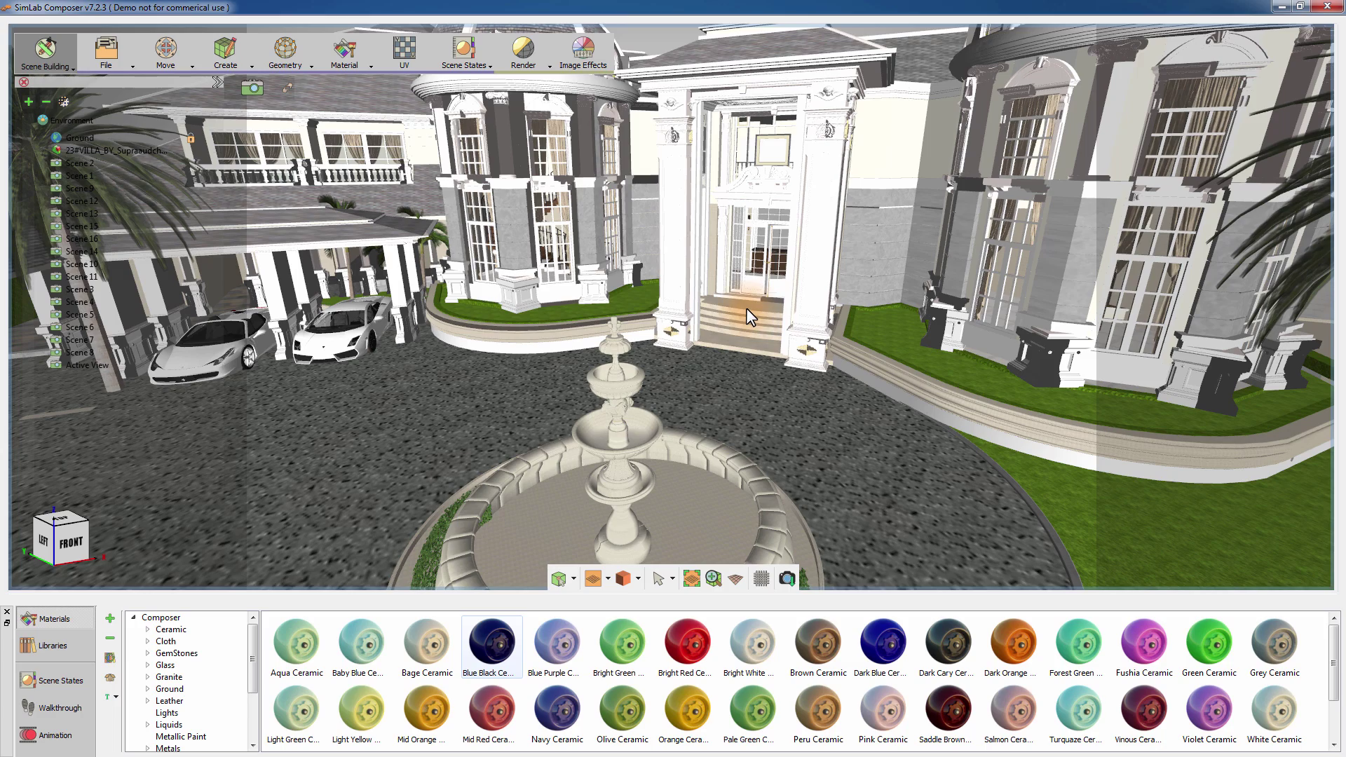
pyautogui.moveTo(747, 383); pyautogui.dragTo(767, 256)
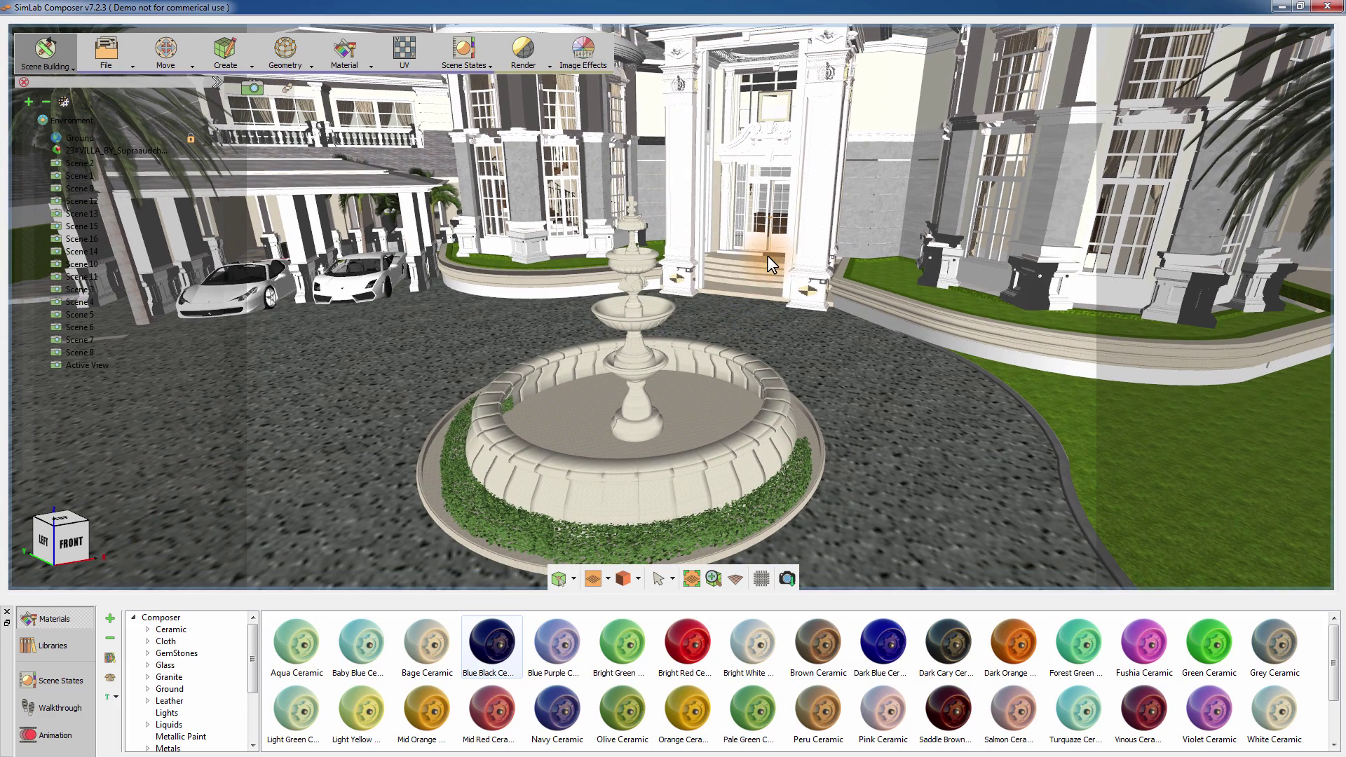
pyautogui.moveTo(253, 677); pyautogui.dragTo(254, 724)
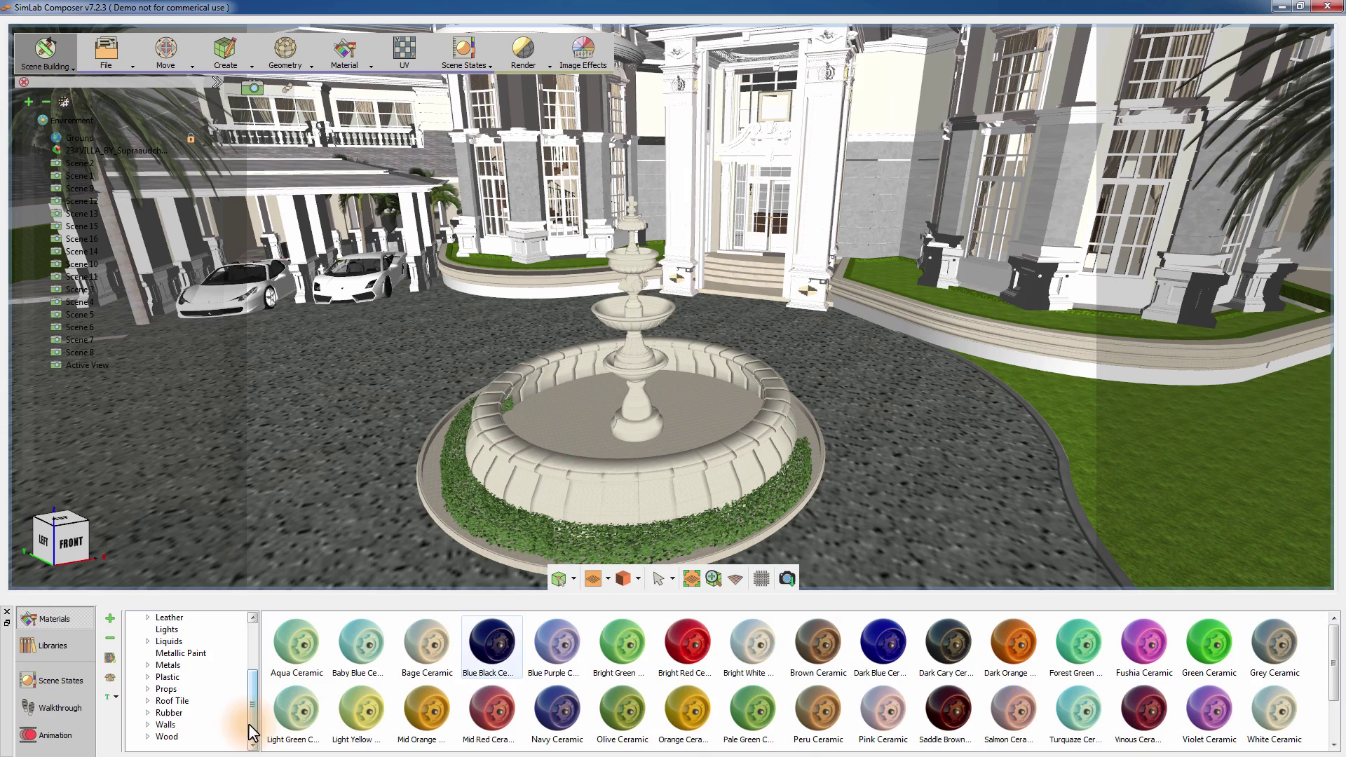
# - Try Roof Tile materials on the roofs and domes, ending with dark brick Roof 2 on the domes
pyautogui.doubleClick(194, 700)
pyautogui.click(202, 712)
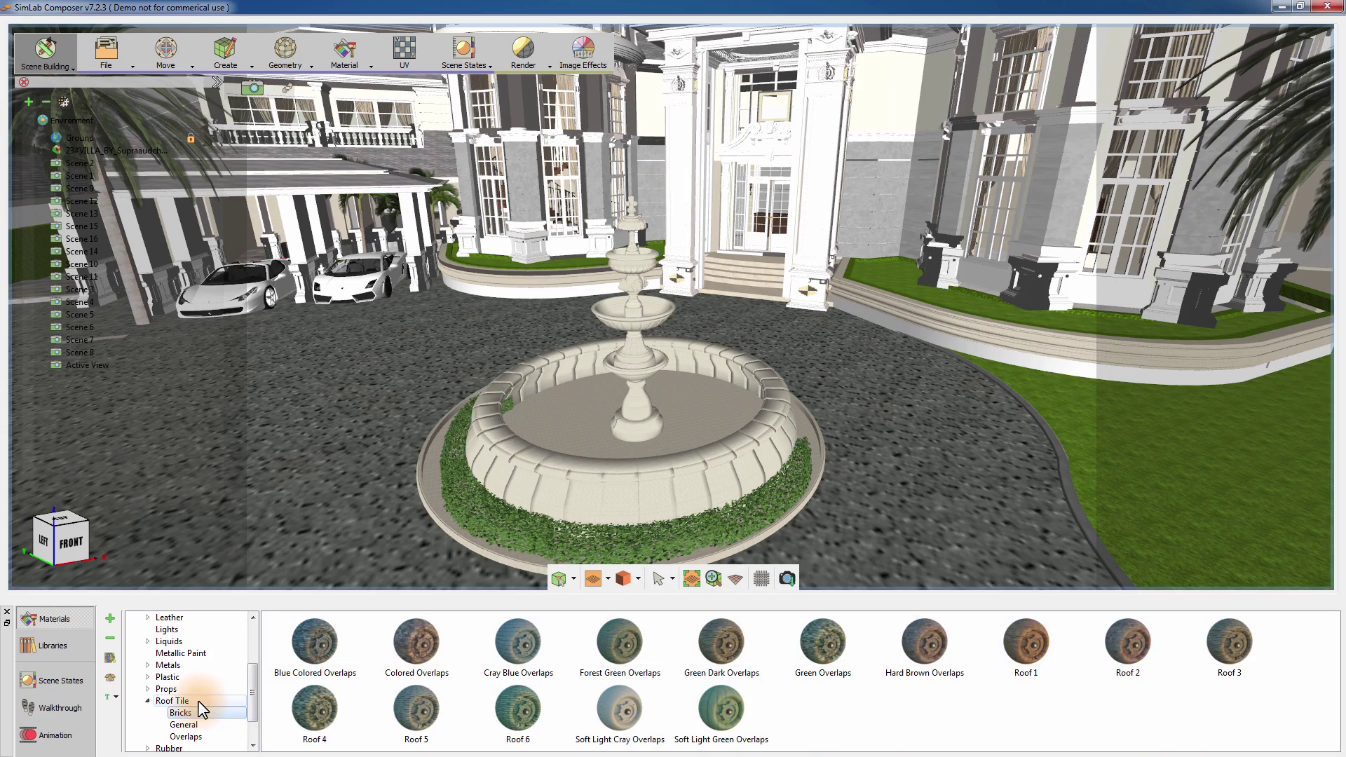
pyautogui.scroll(3, 636, 503)
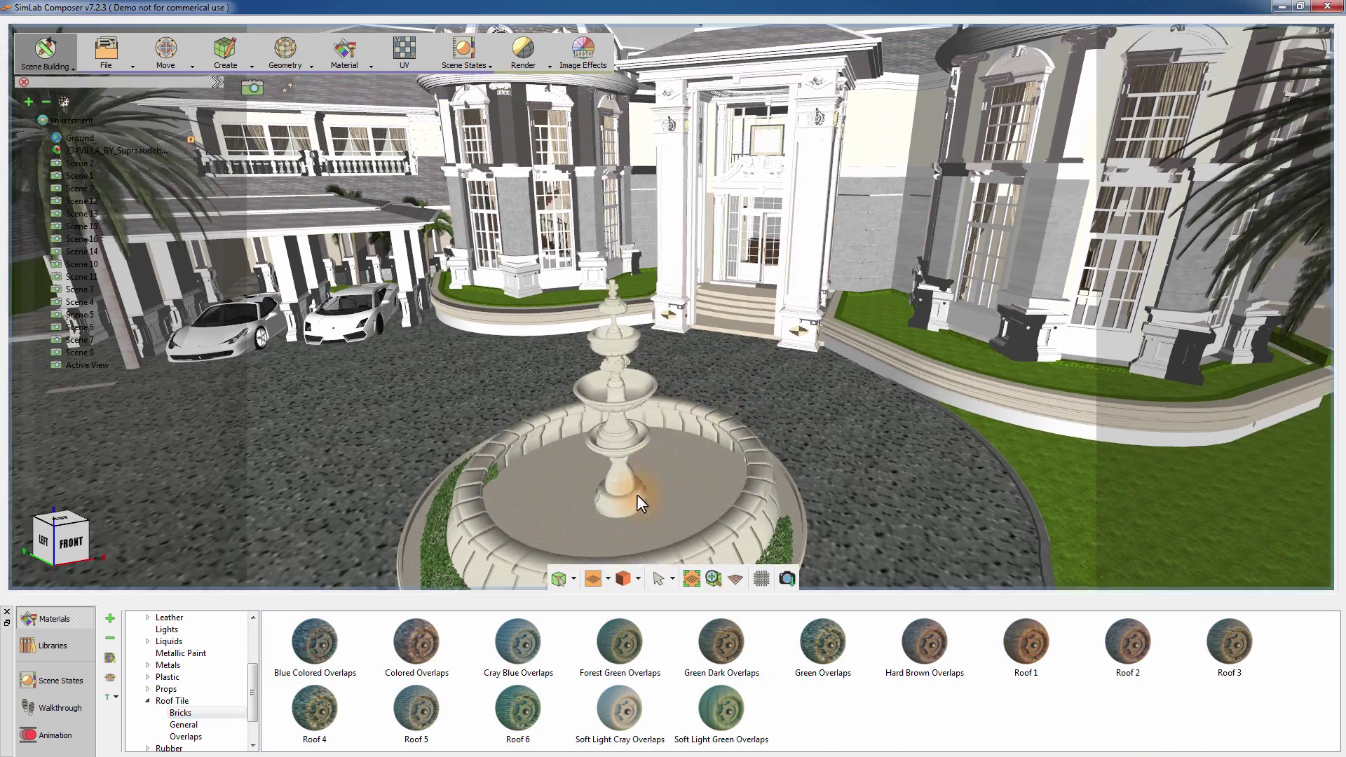
pyautogui.moveTo(637, 494); pyautogui.dragTo(726, 521)
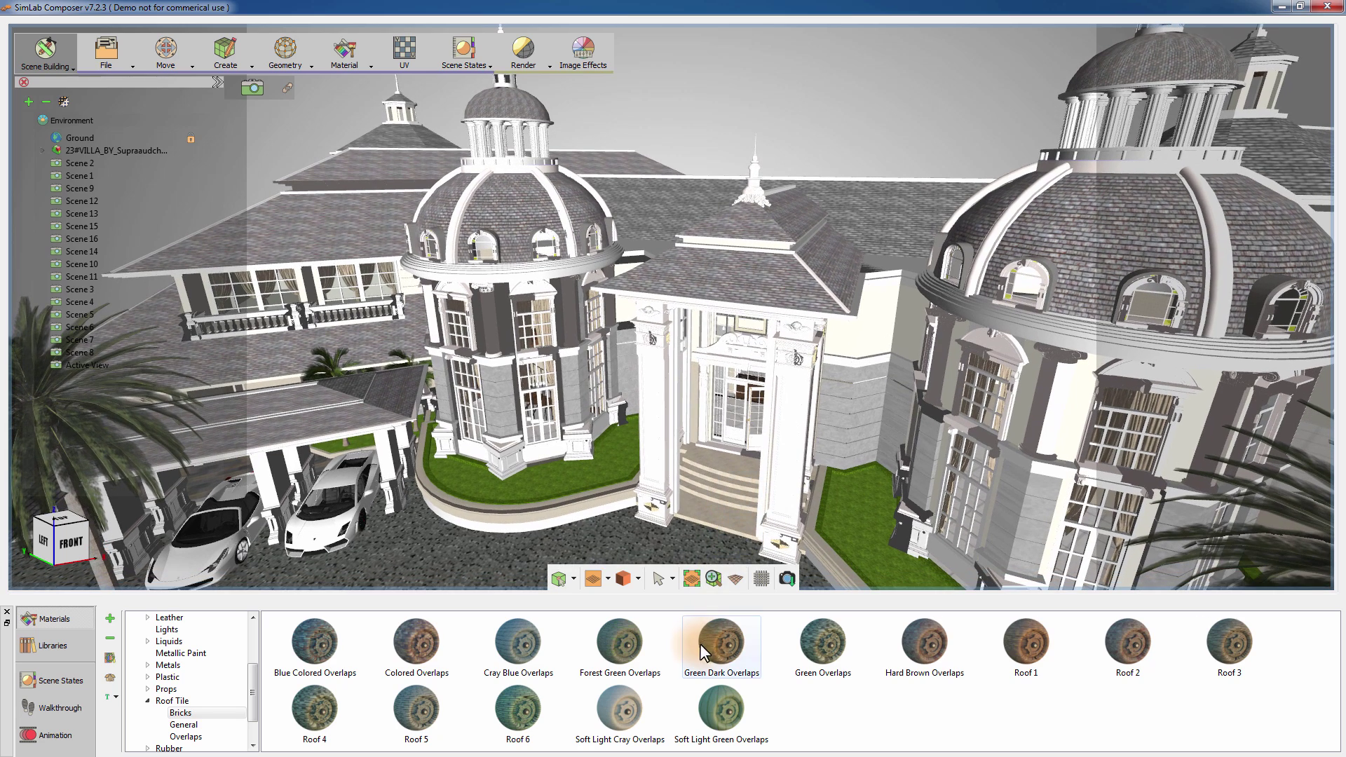
pyautogui.moveTo(709, 644); pyautogui.dragTo(754, 288)
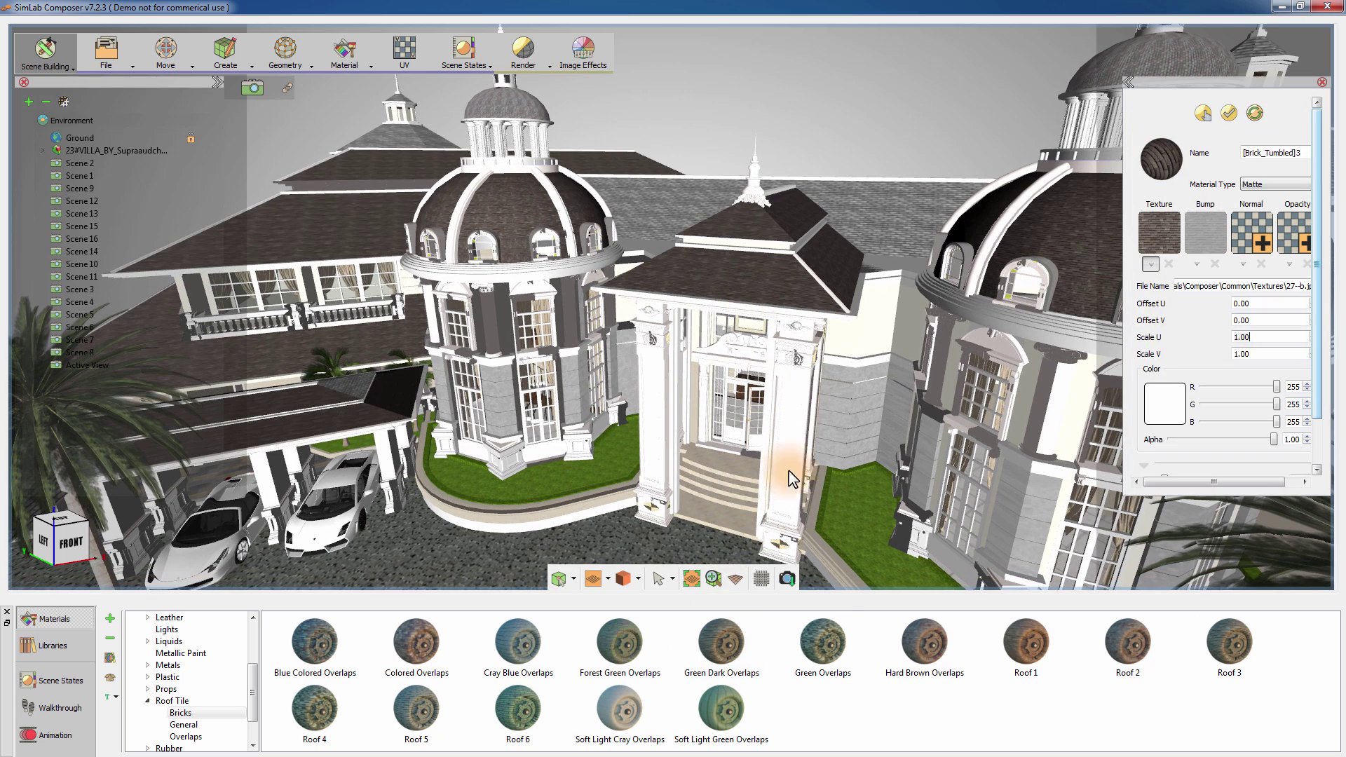
pyautogui.moveTo(823, 643); pyautogui.dragTo(766, 281)
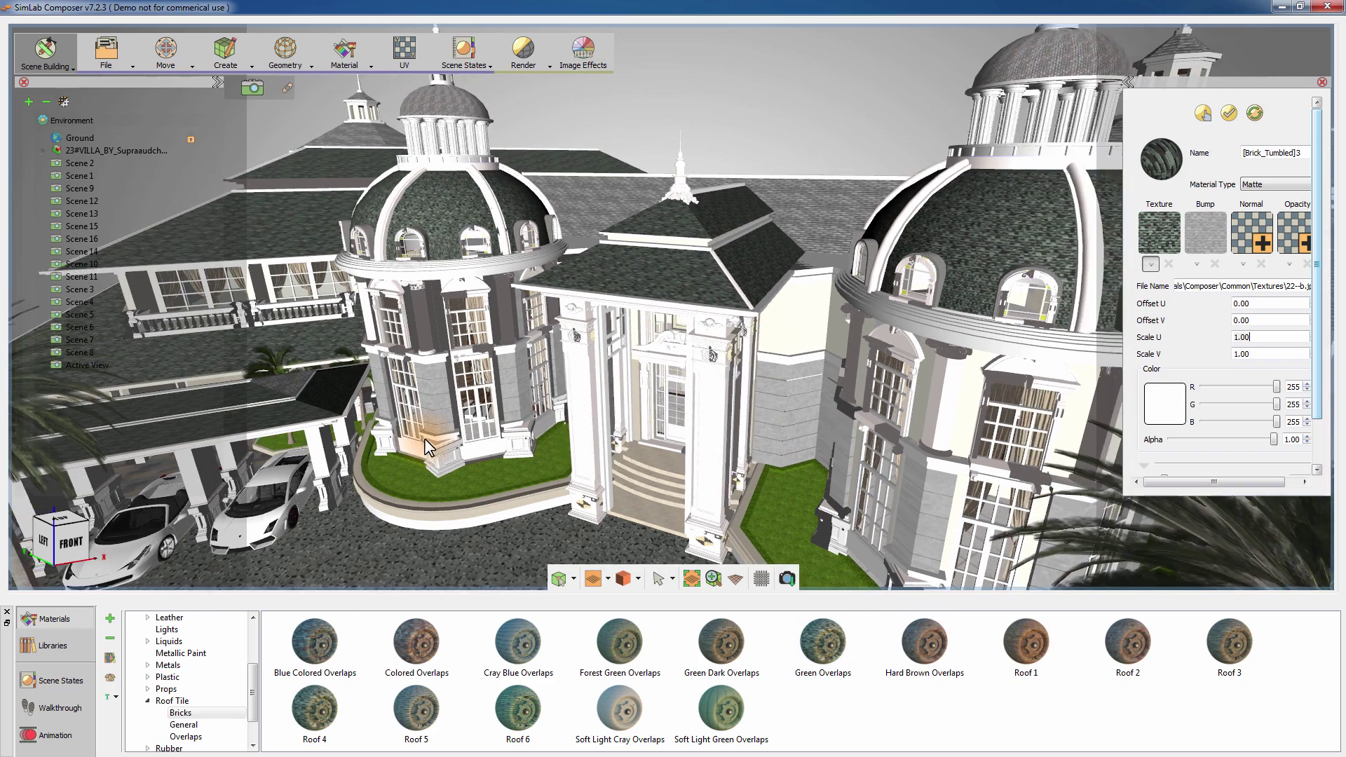
pyautogui.moveTo(620, 710); pyautogui.dragTo(931, 234)
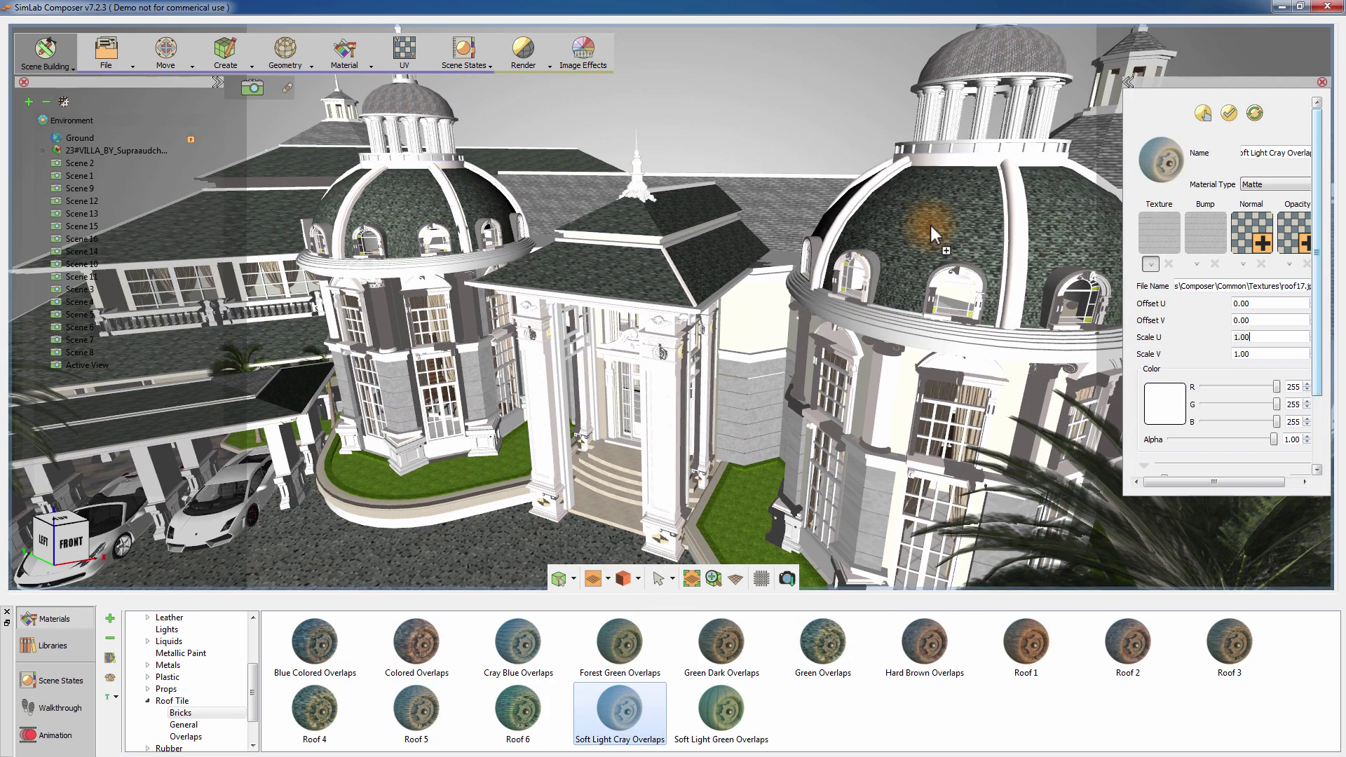
pyautogui.moveTo(1127, 640); pyautogui.dragTo(959, 220)
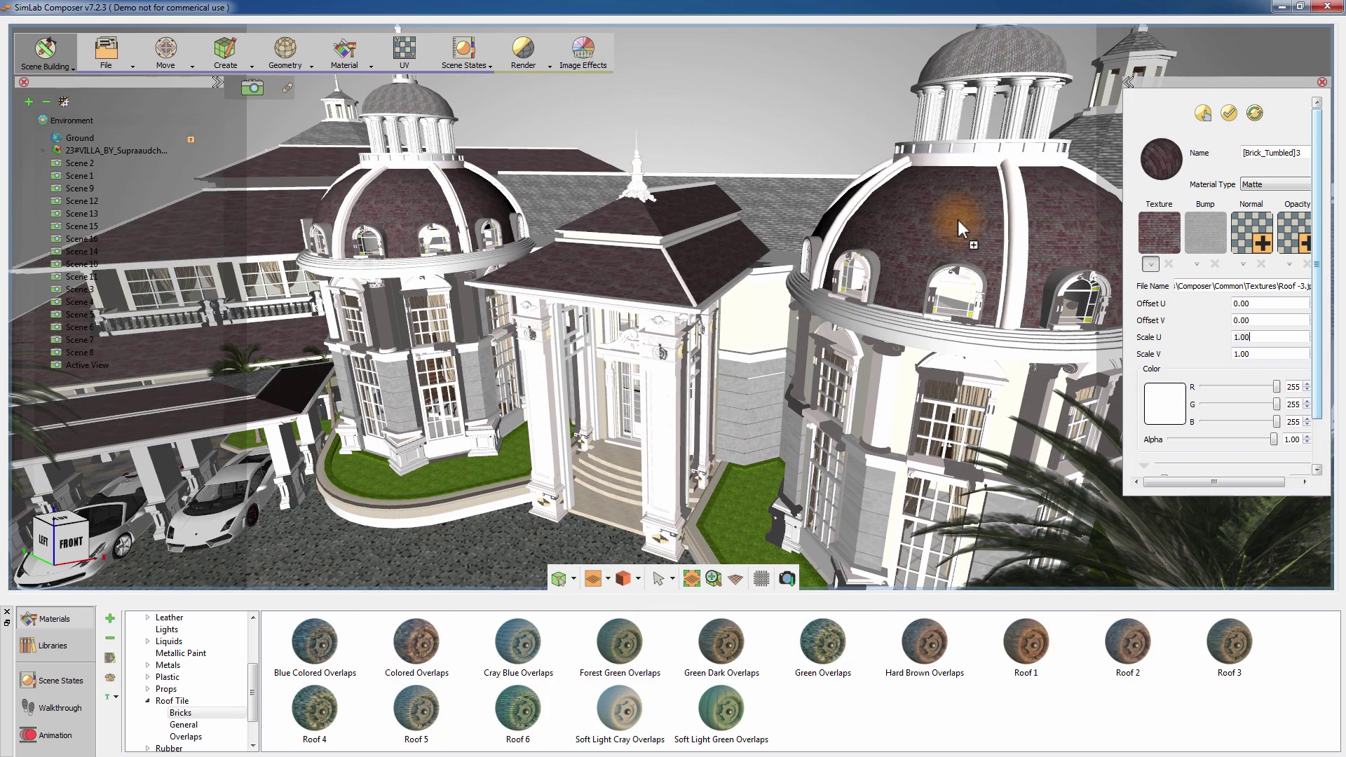
pyautogui.moveTo(1230, 642); pyautogui.dragTo(964, 203)
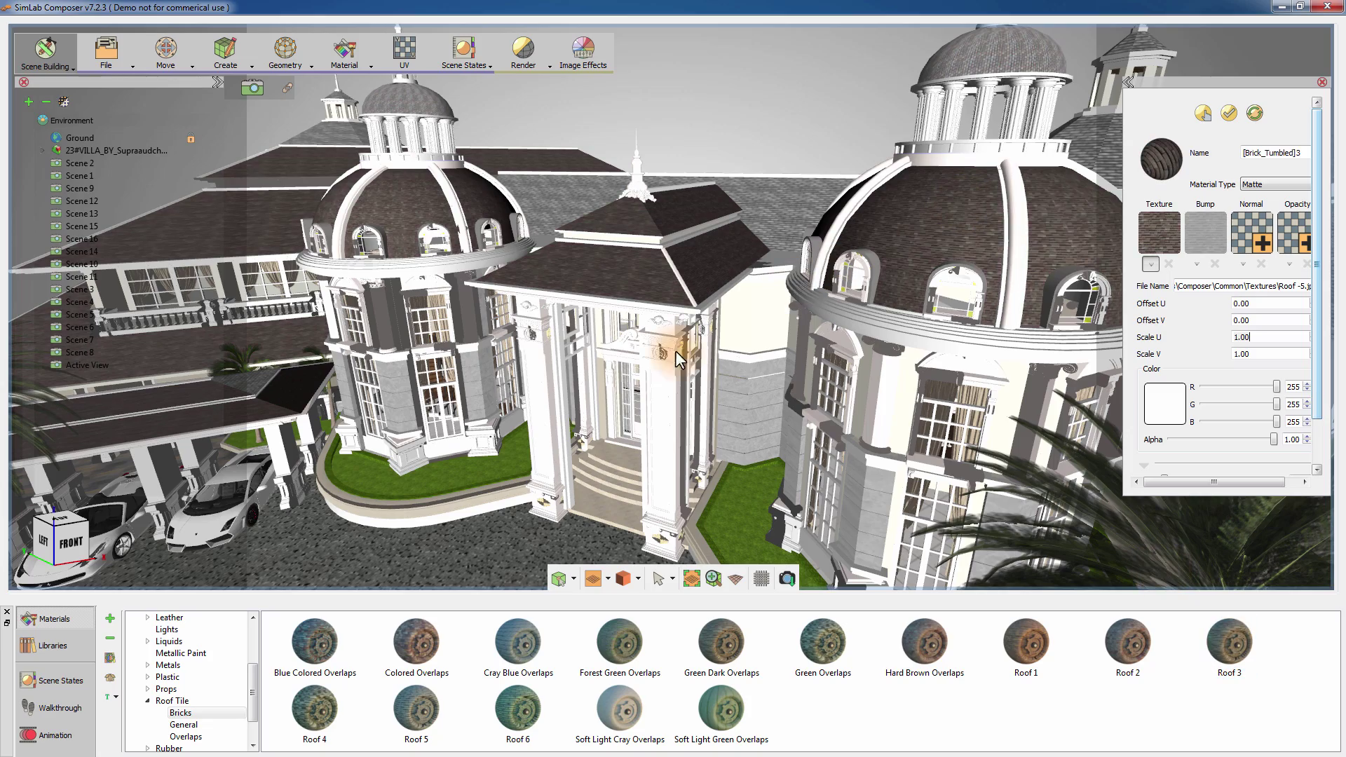
pyautogui.moveTo(675, 350); pyautogui.dragTo(614, 258)
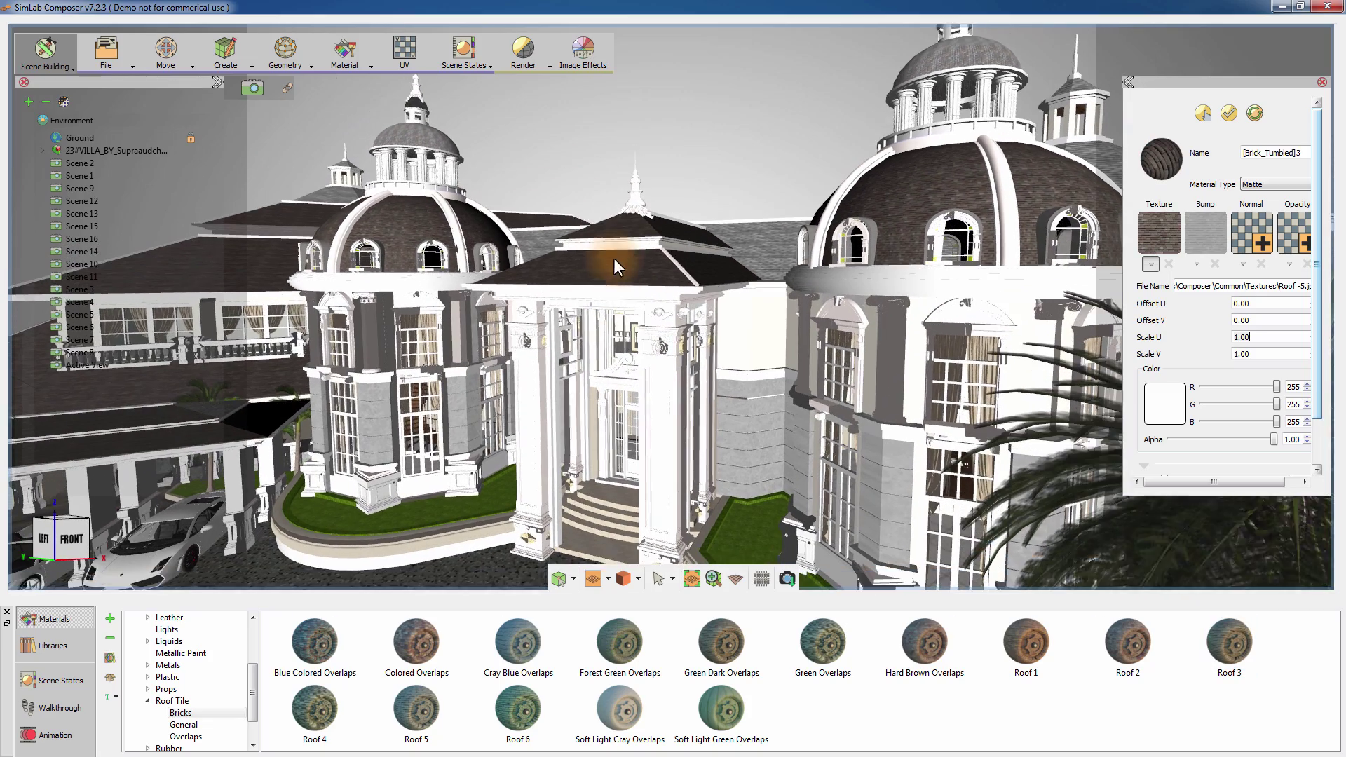
pyautogui.moveTo(813, 433)
pyautogui.mouseDown()
pyautogui.moveTo(687, 373)
pyautogui.moveTo(686, 492)
pyautogui.moveTo(282, 515)
pyautogui.mouseUp()
pyautogui.moveTo(253, 674); pyautogui.dragTo(253, 659)
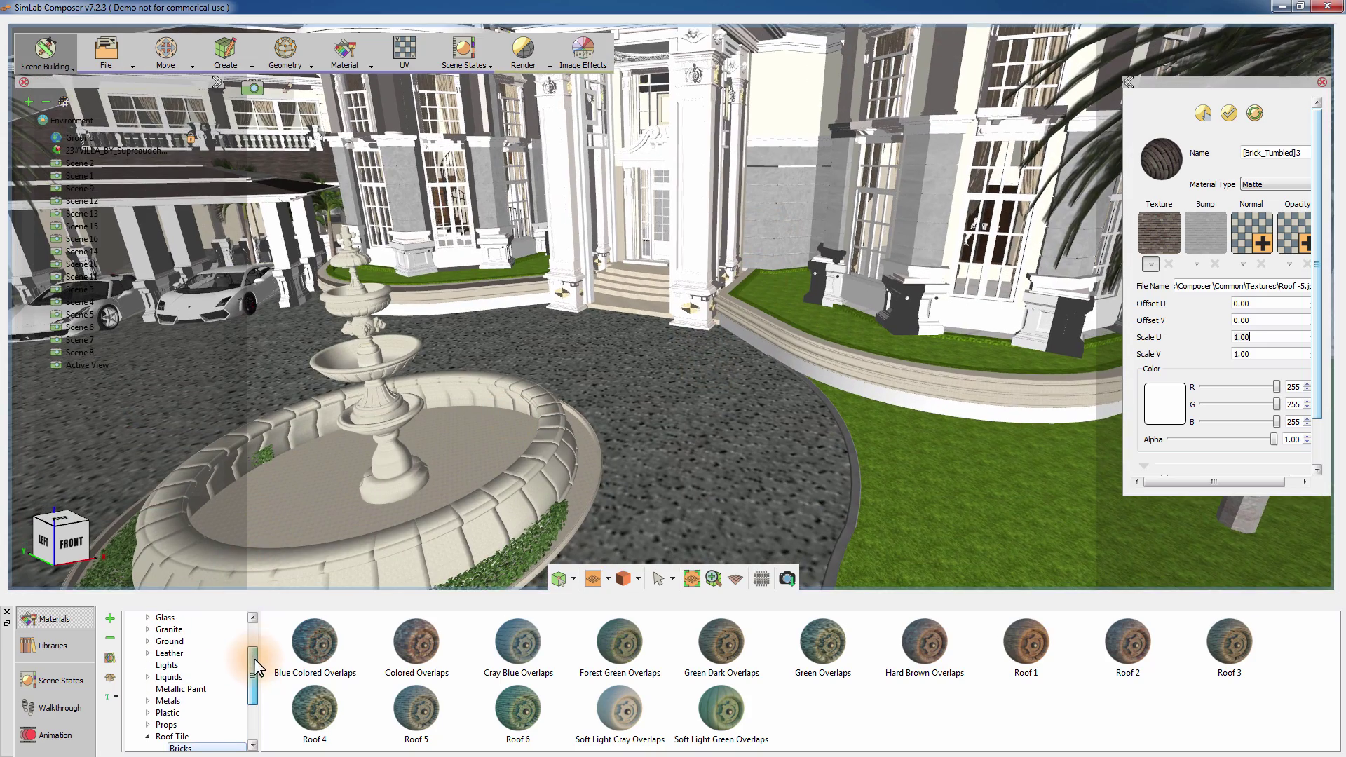
# - Apply Ground > Road Asphalt 2 to the driveway with Scale U and V 10, then select the car's paint
pyautogui.click(170, 641)
pyautogui.moveTo(630, 464); pyautogui.dragTo(264, 631)
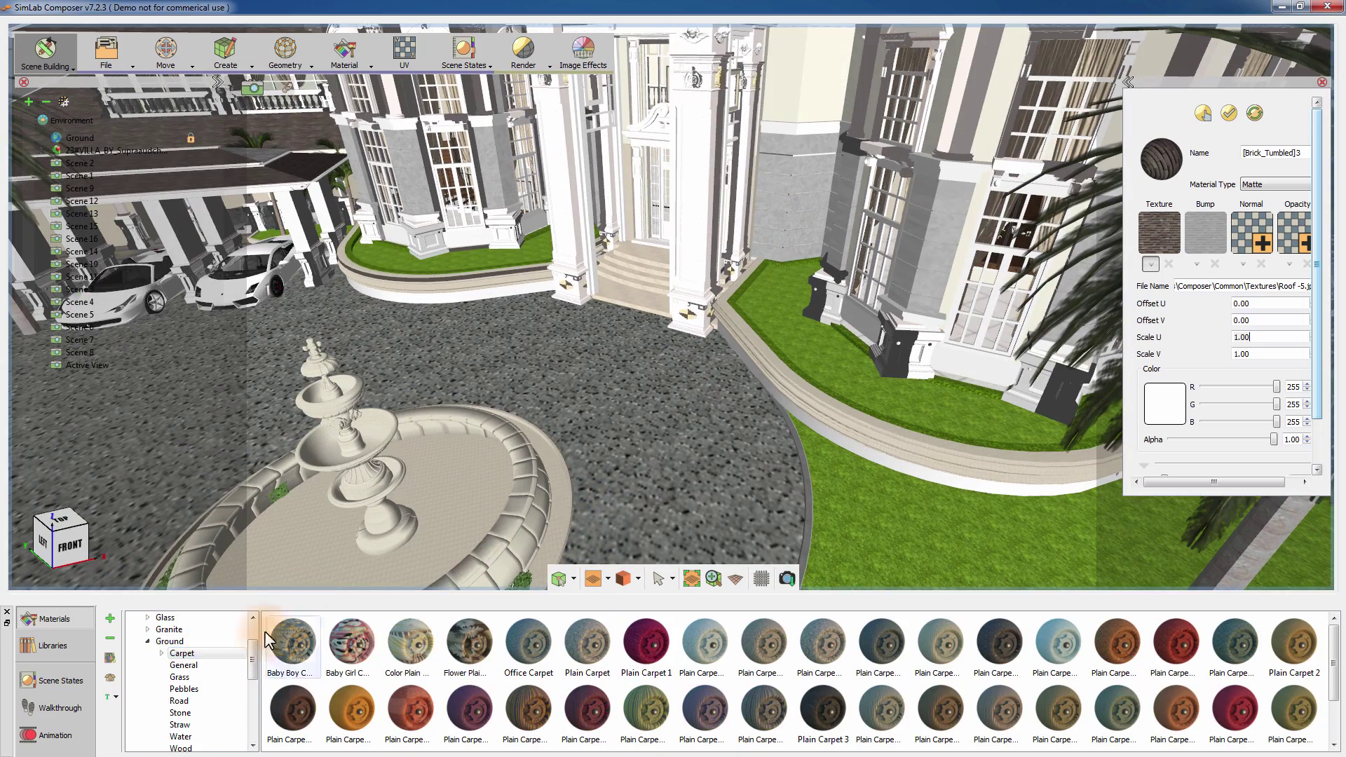
pyautogui.scroll(-1, 190, 674)
pyautogui.click(179, 665)
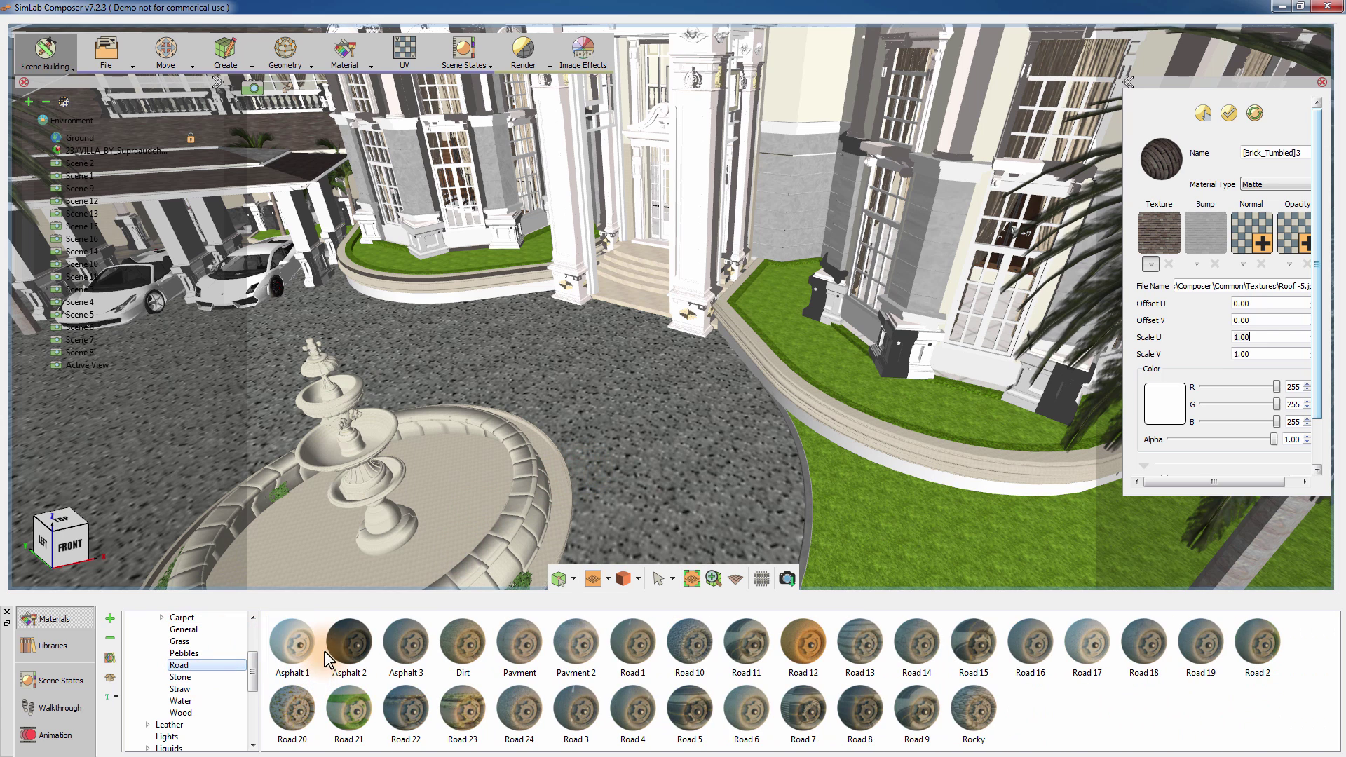
pyautogui.moveTo(340, 638); pyautogui.dragTo(641, 447)
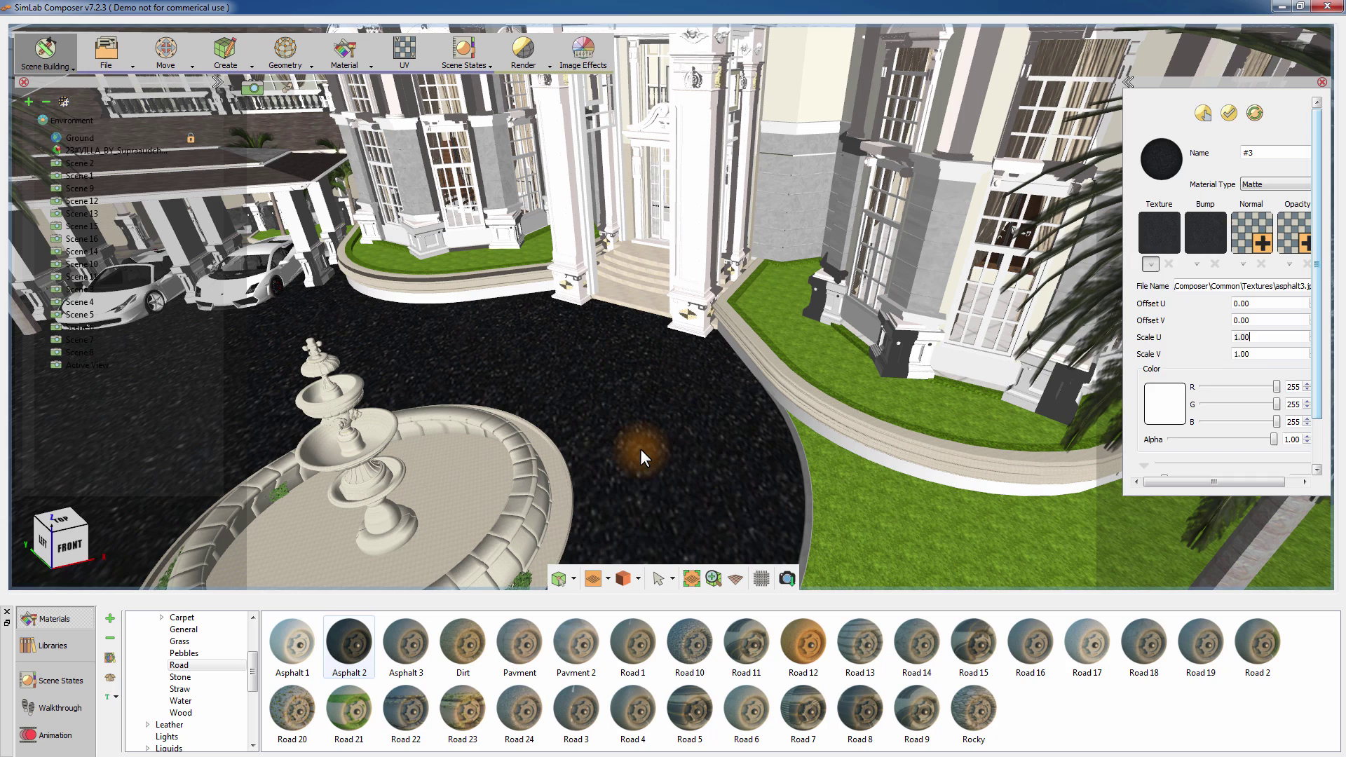
pyautogui.click(640, 450)
pyautogui.click(1268, 354)
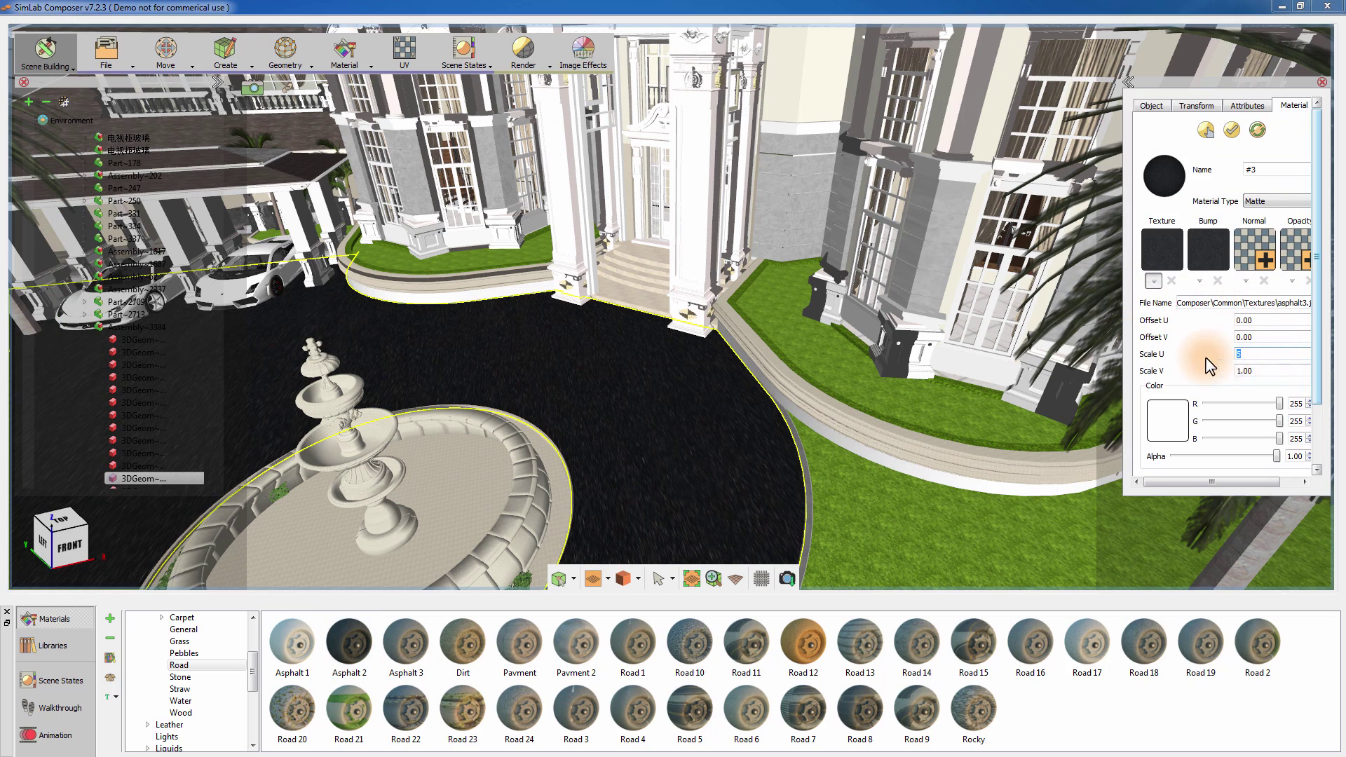
pyautogui.write('10')
pyautogui.press('Tab')
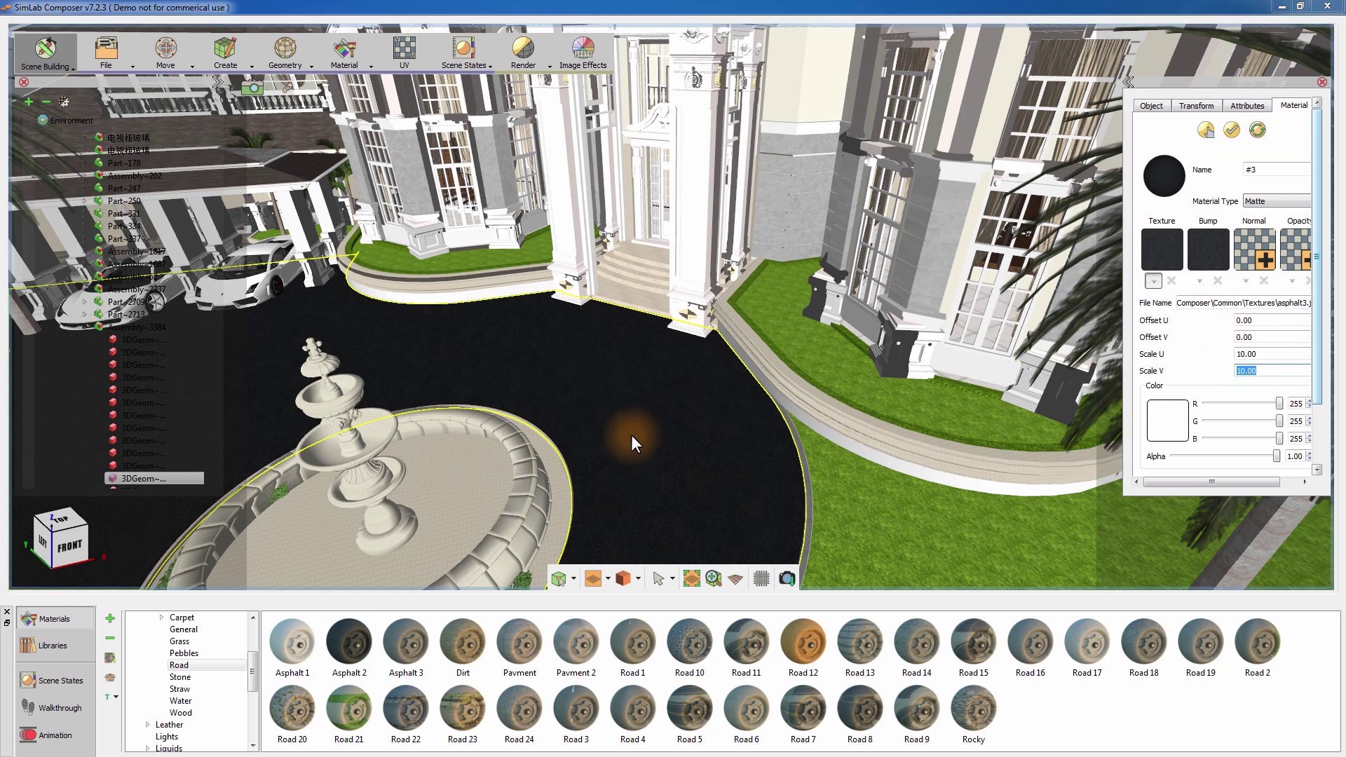
pyautogui.scroll(-3, 631, 444)
pyautogui.scroll(-2, 642, 399)
pyautogui.scroll(-2, 648, 358)
pyautogui.scroll(-2, 645, 276)
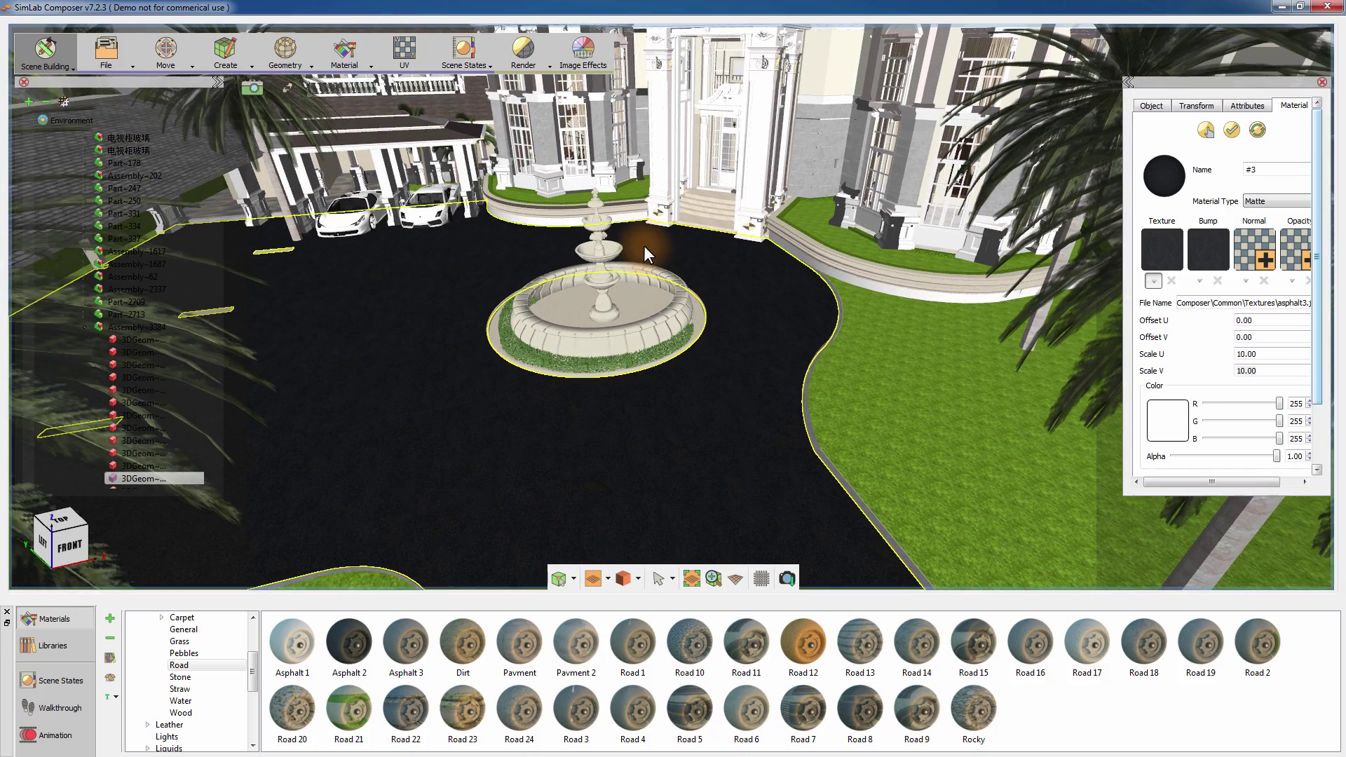
pyautogui.scroll(1, 483, 249)
pyautogui.scroll(2, 645, 344)
pyautogui.scroll(2, 537, 391)
pyautogui.scroll(2, 440, 239)
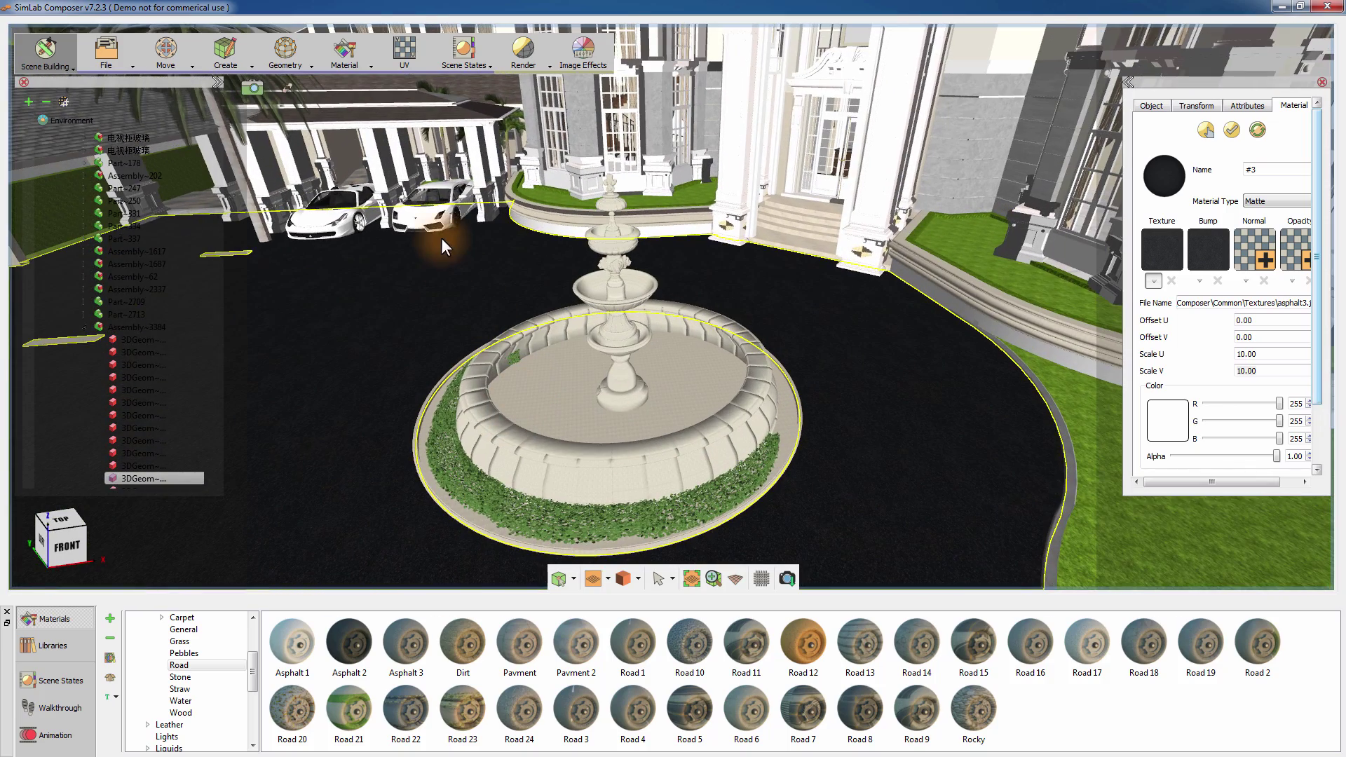
pyautogui.click(429, 214)
pyautogui.scroll(2, 915, 355)
pyautogui.scroll(1, 915, 354)
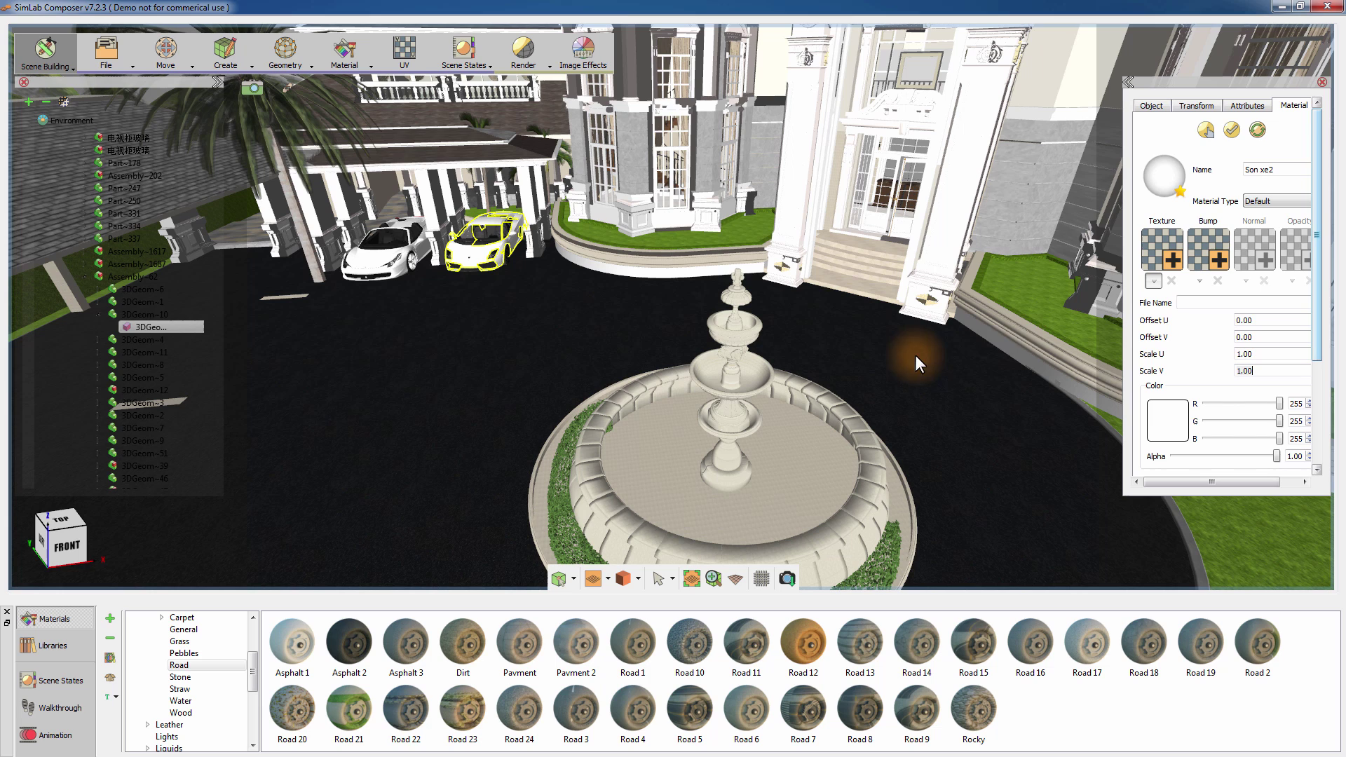
pyautogui.moveTo(1123, 84); pyautogui.dragTo(1072, 89)
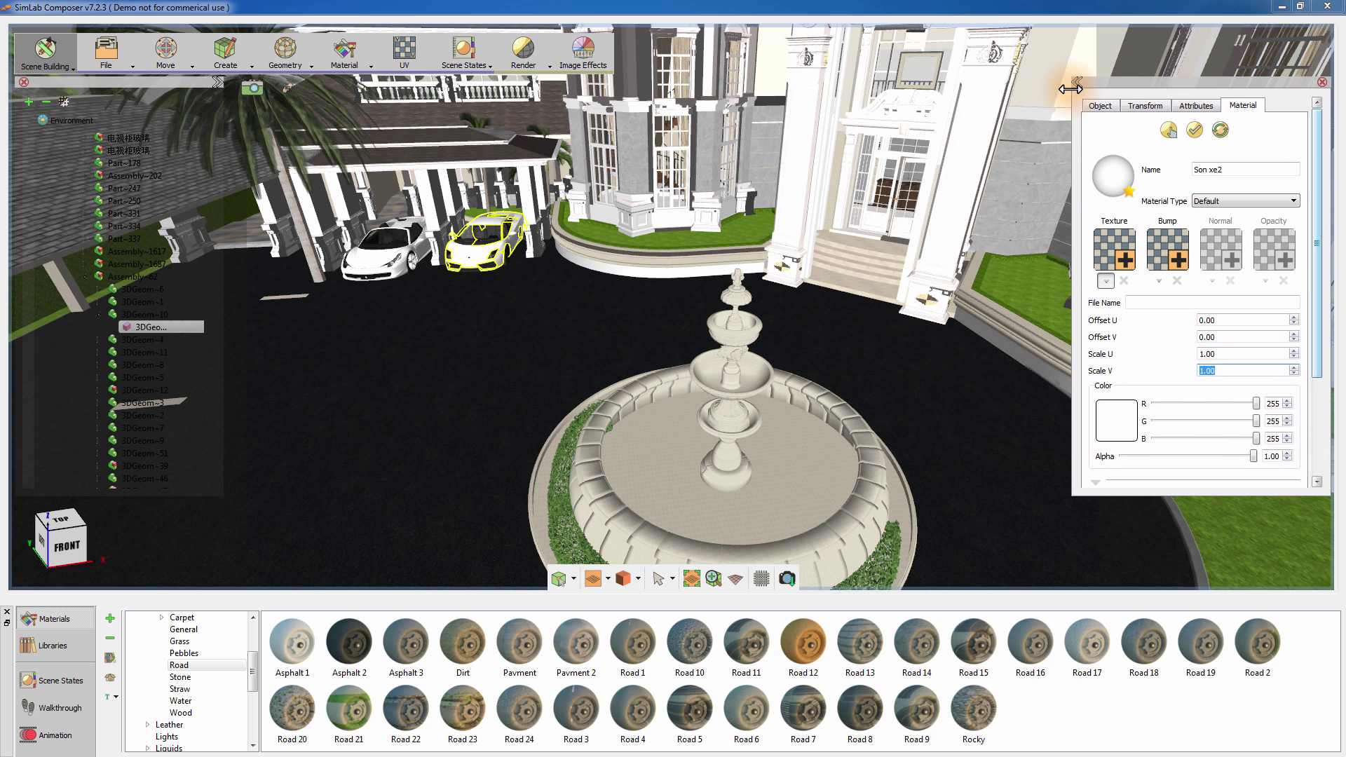
# - Make the car material Metallic Paint with a bright red colour (255, 23, 15)
pyautogui.click(1212, 202)
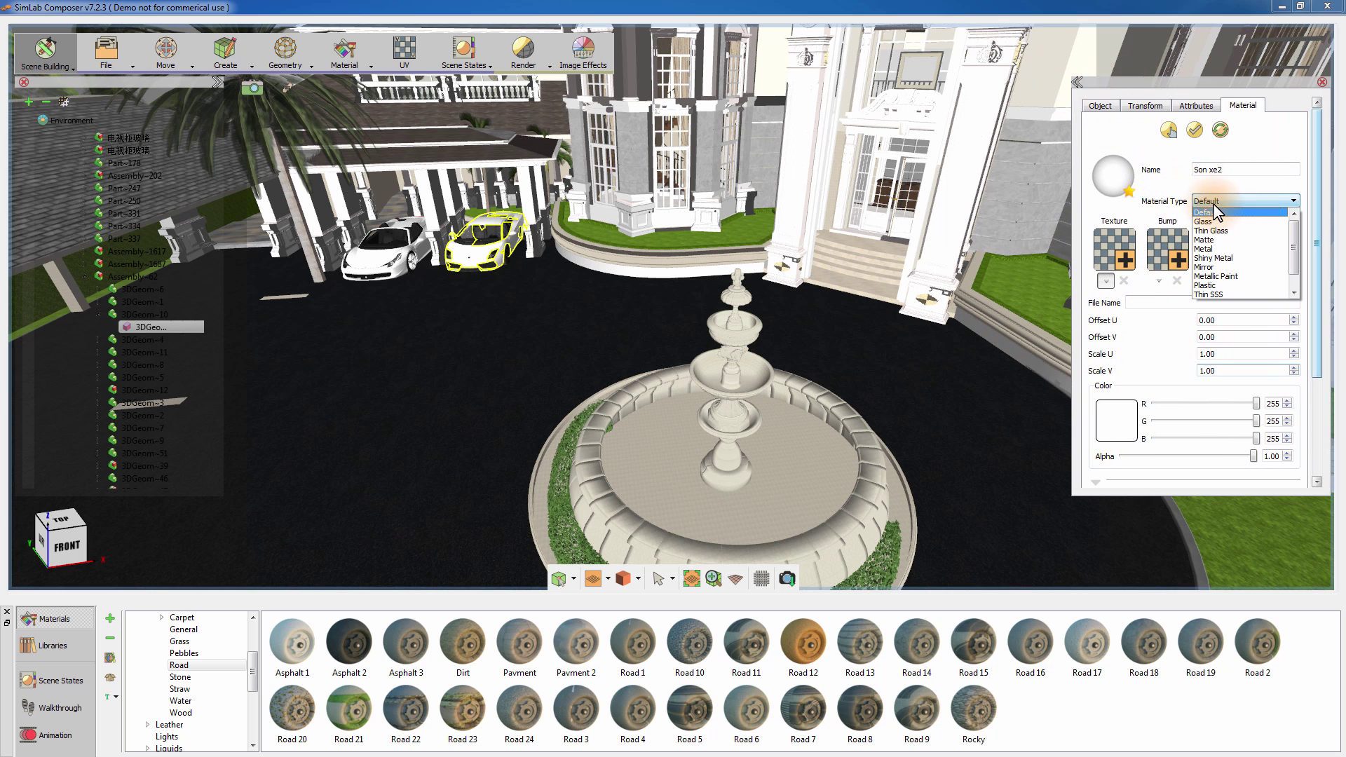
pyautogui.click(1225, 277)
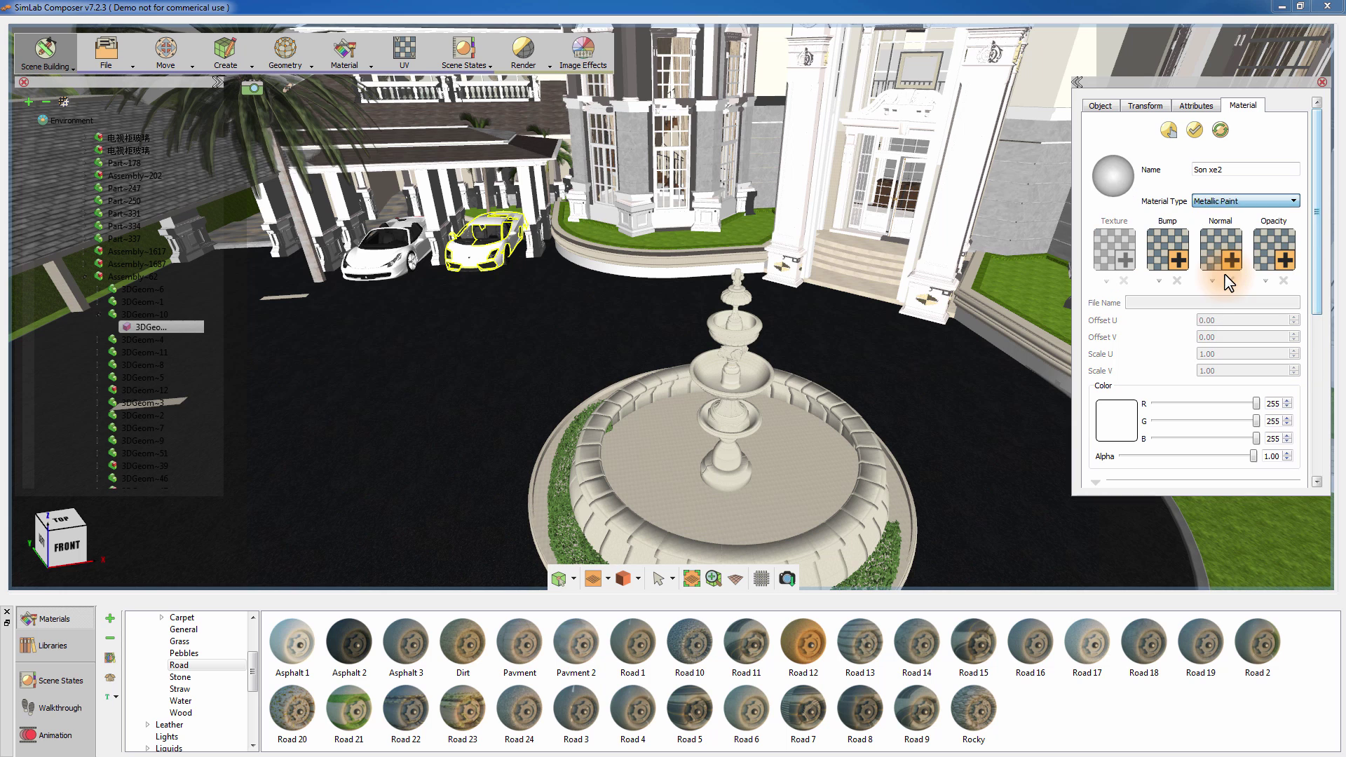
pyautogui.click(1113, 416)
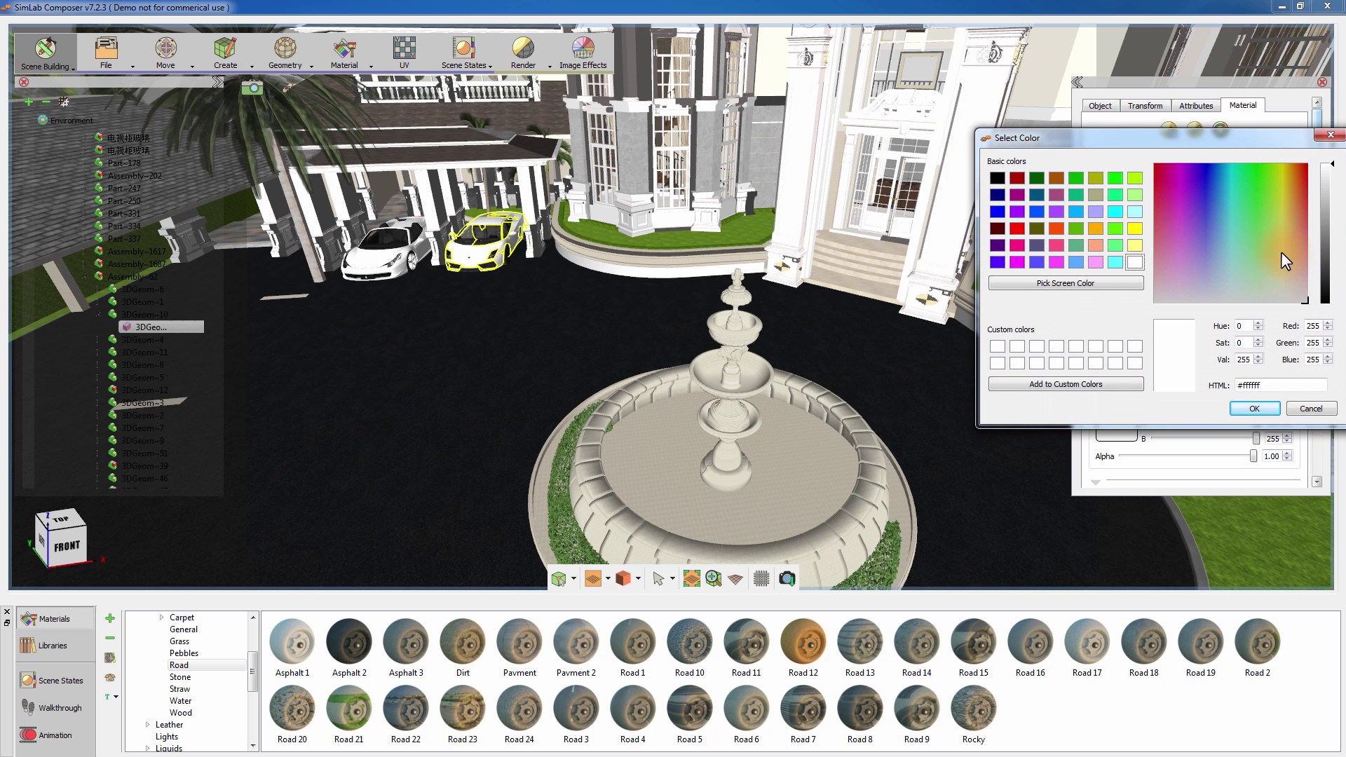
pyautogui.moveTo(1310, 163); pyautogui.dragTo(1310, 168)
pyautogui.click(1252, 409)
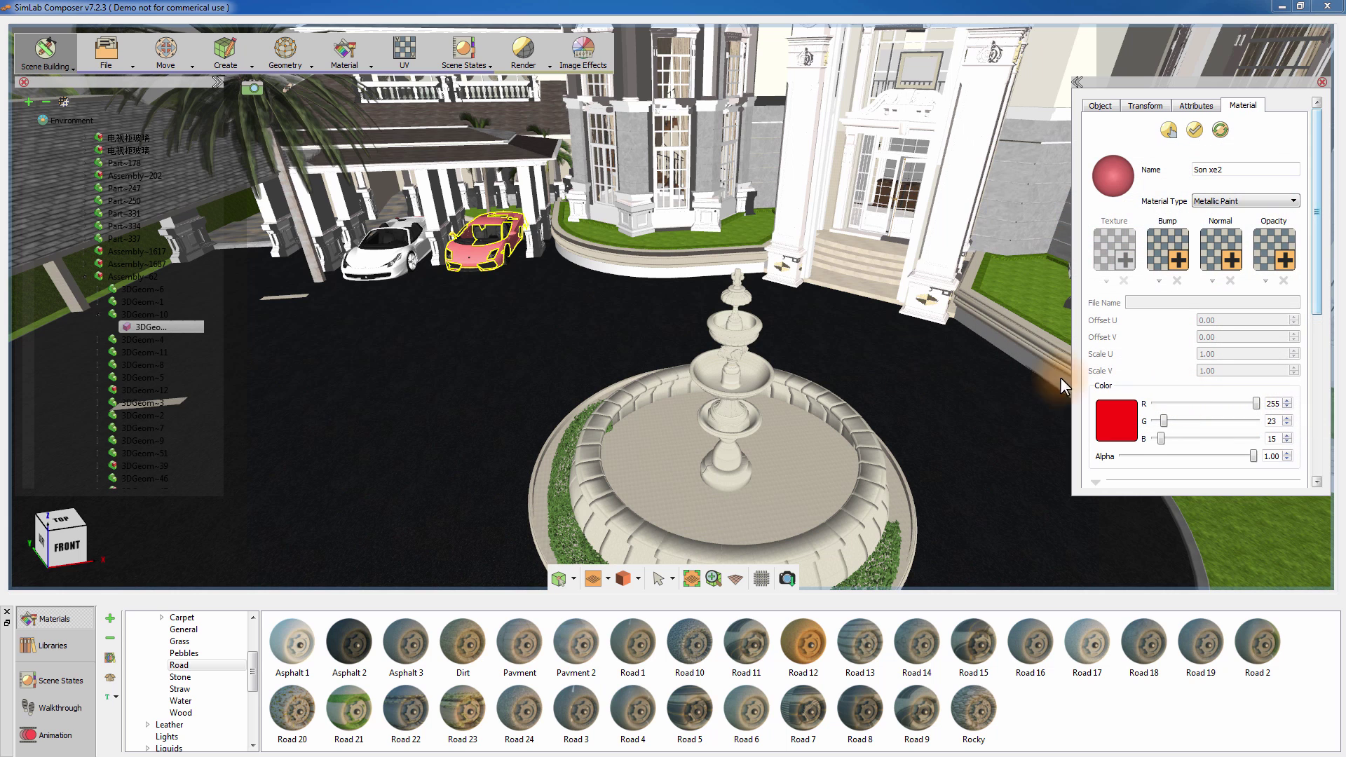
pyautogui.moveTo(1314, 310); pyautogui.dragTo(1311, 435)
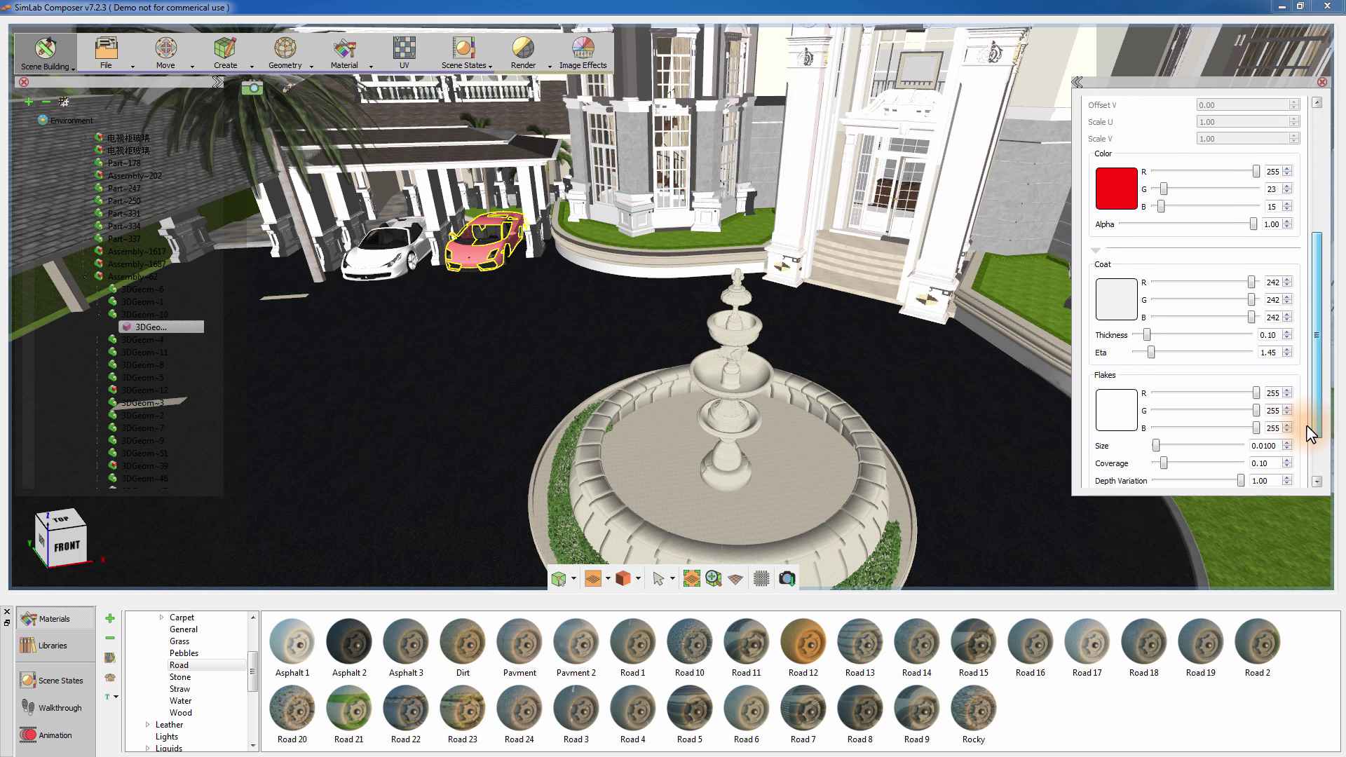
# - Set the paint's Flakes colour to pale peach (255, 205, 180)
pyautogui.click(1124, 405)
pyautogui.click(1295, 253)
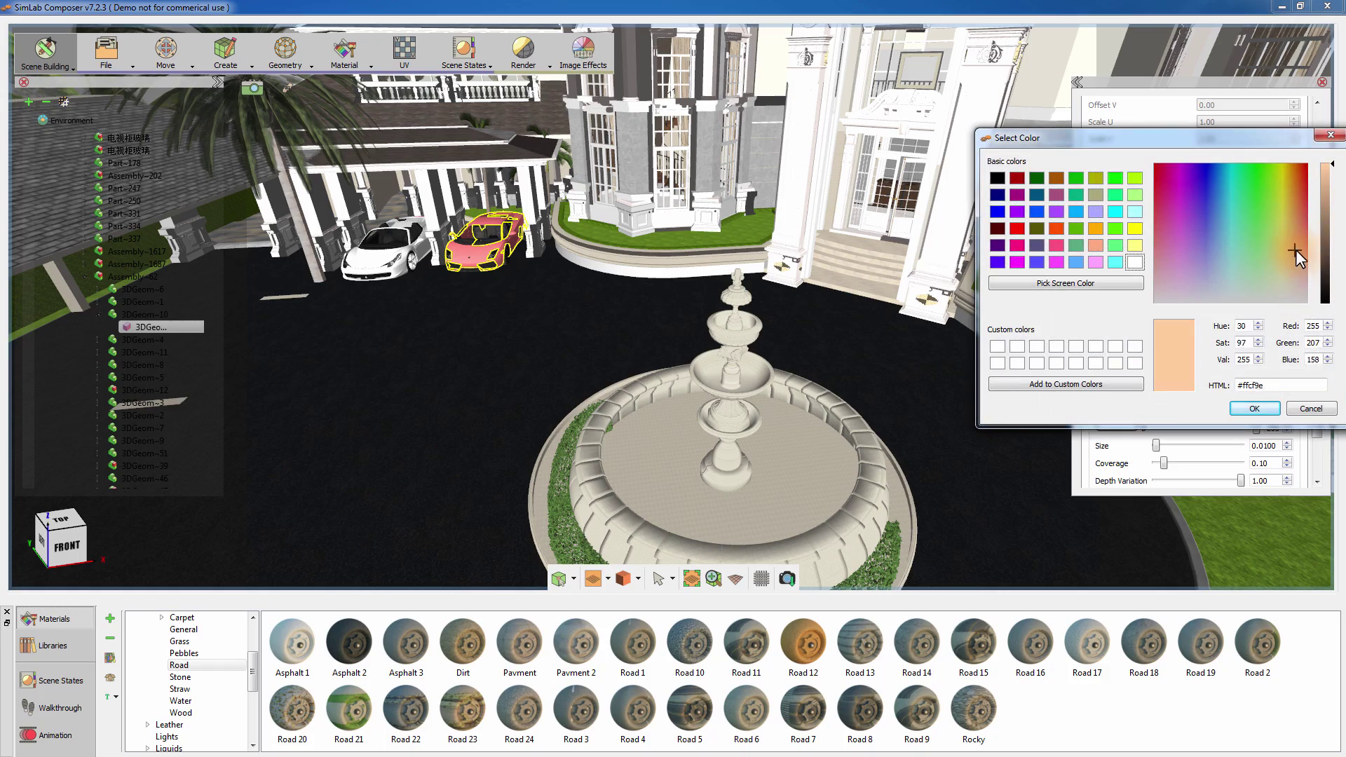
pyautogui.moveTo(1297, 250); pyautogui.dragTo(1300, 262)
pyautogui.click(1254, 408)
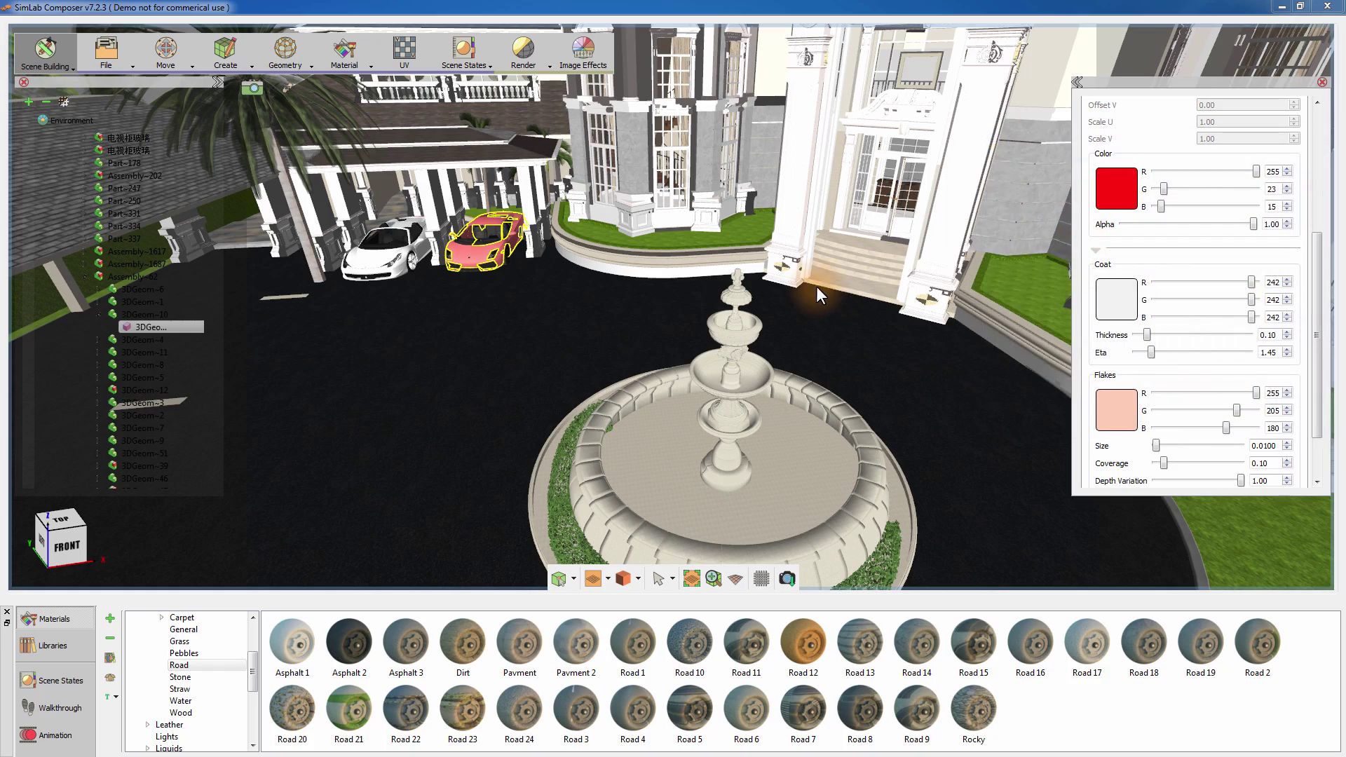
pyautogui.moveTo(816, 287)
pyautogui.mouseDown(button='middle')
pyautogui.moveTo(770, 237)
pyautogui.moveTo(721, 310)
pyautogui.moveTo(208, 158)
pyautogui.mouseUp(button='middle')
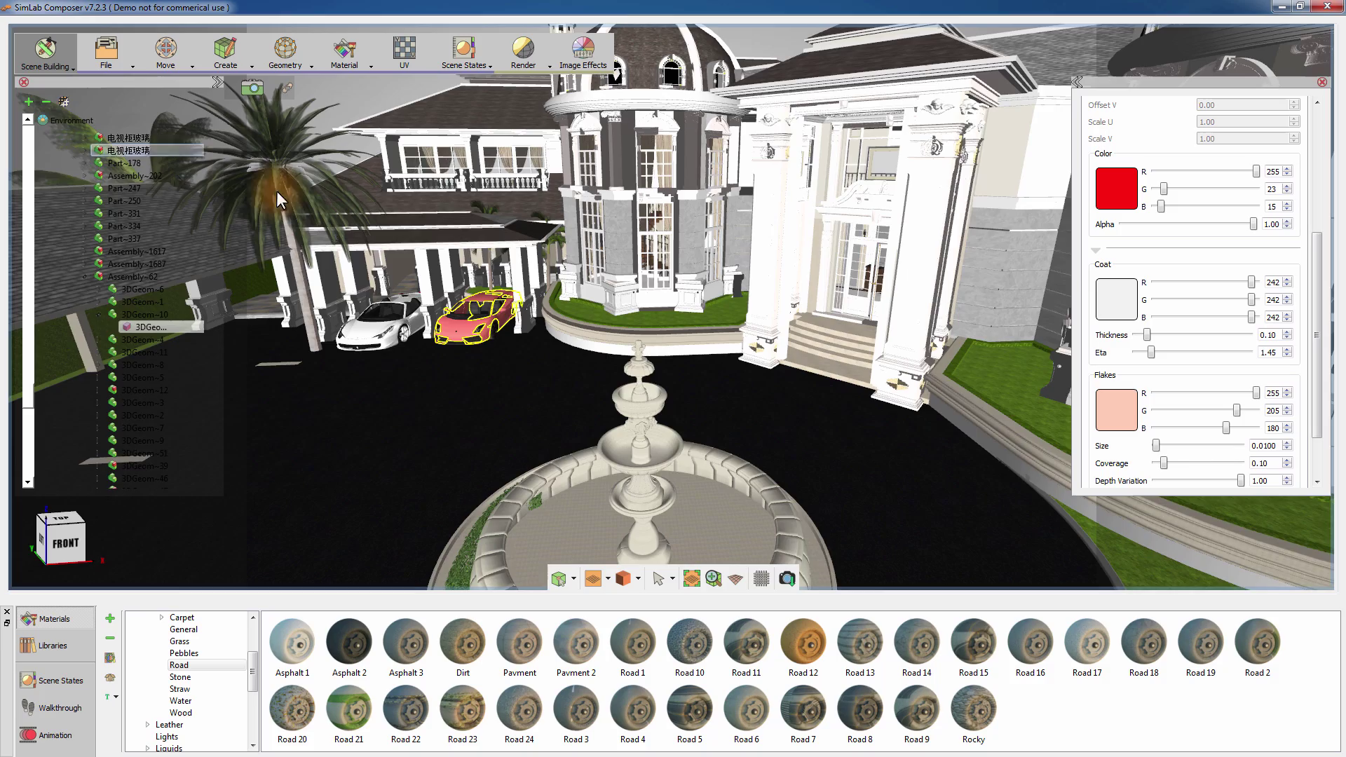
pyautogui.moveTo(277, 190)
pyautogui.mouseDown(button='middle')
pyautogui.moveTo(488, 243)
pyautogui.moveTo(596, 241)
pyautogui.mouseUp(button='middle')
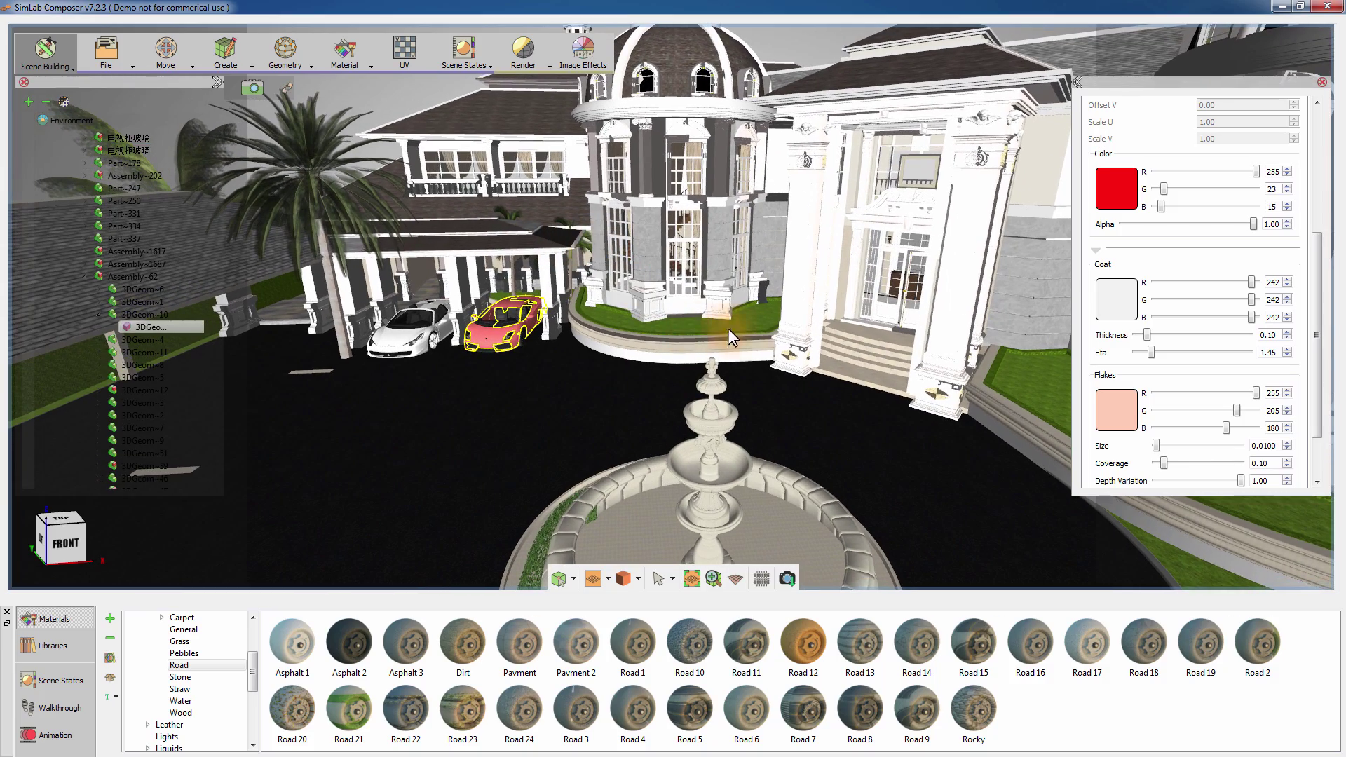
pyautogui.moveTo(729, 309); pyautogui.dragTo(489, 232, button='middle')
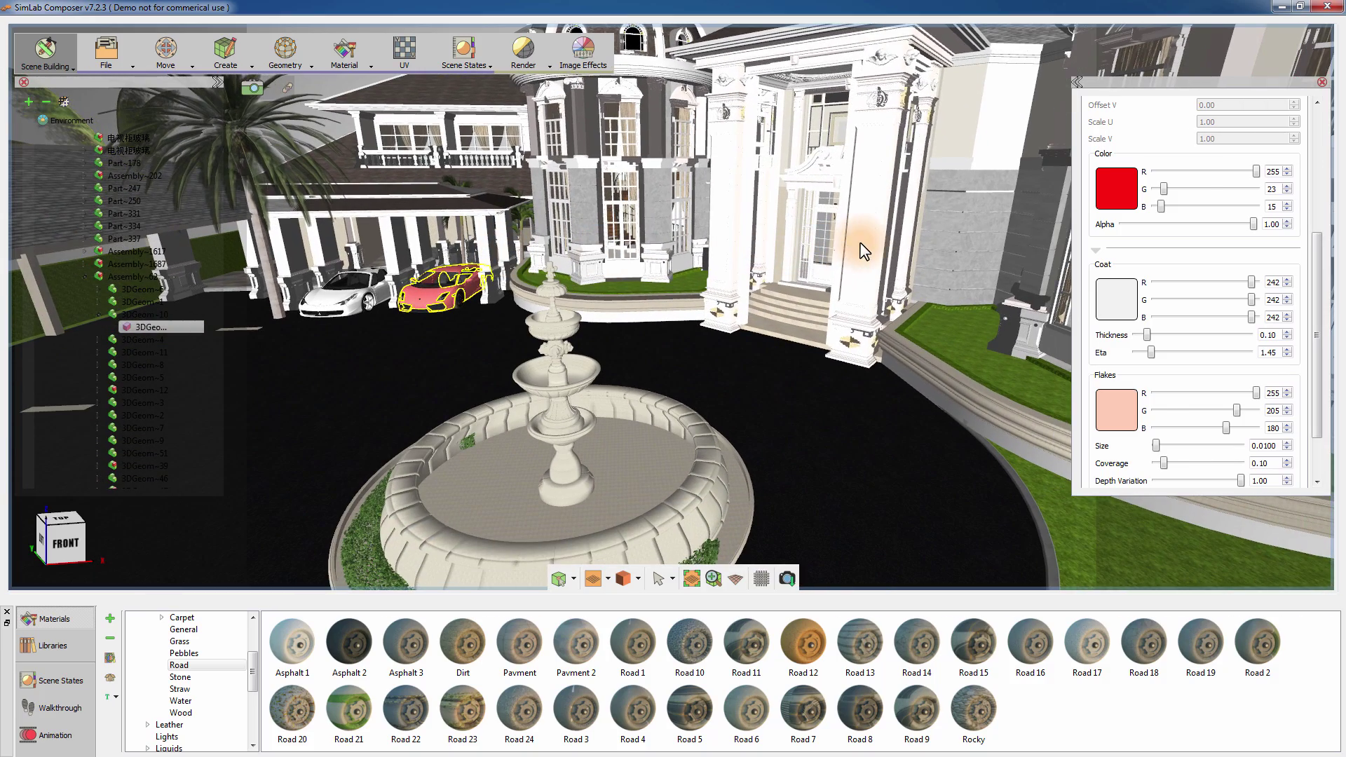
# - Give a porch column's material a soft cream colour (230, 220, 202)
pyautogui.click(872, 258)
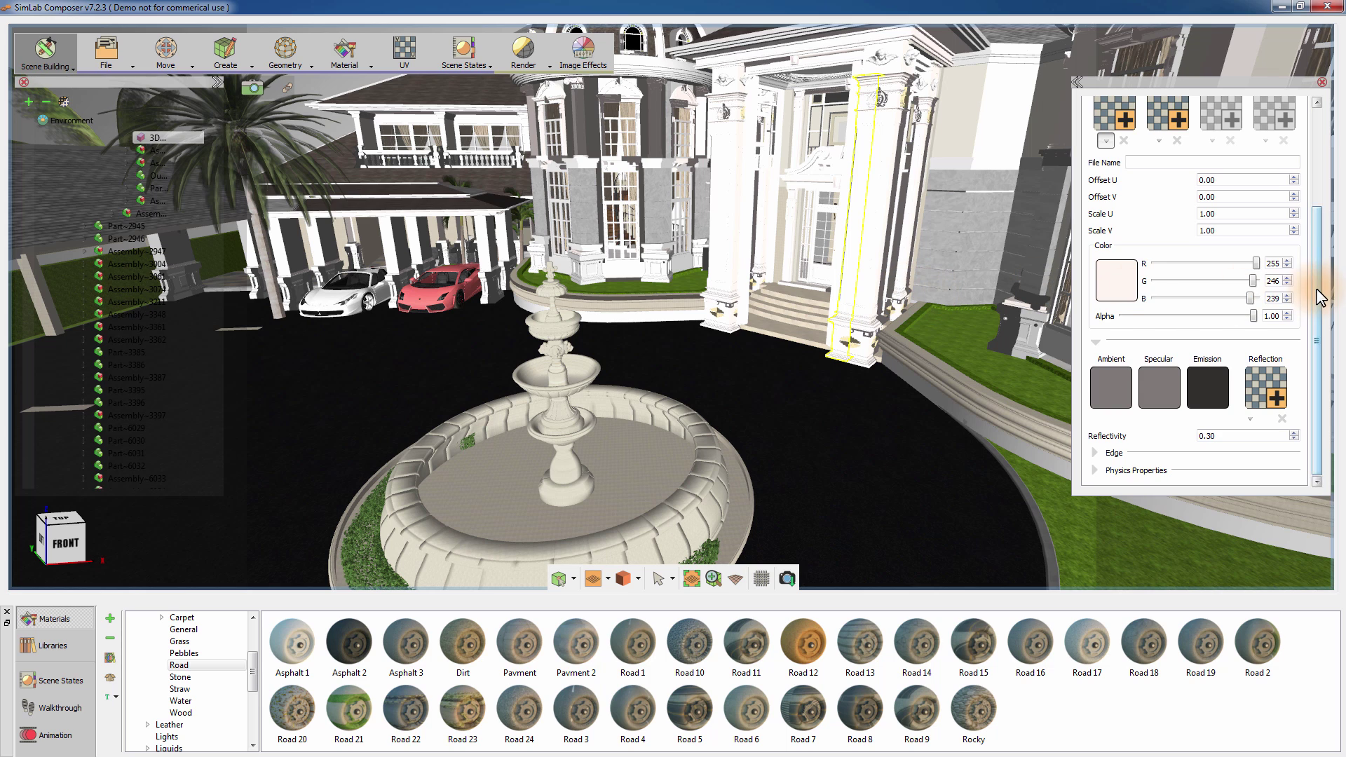
pyautogui.moveTo(1317, 292); pyautogui.dragTo(1321, 245)
pyautogui.click(1122, 354)
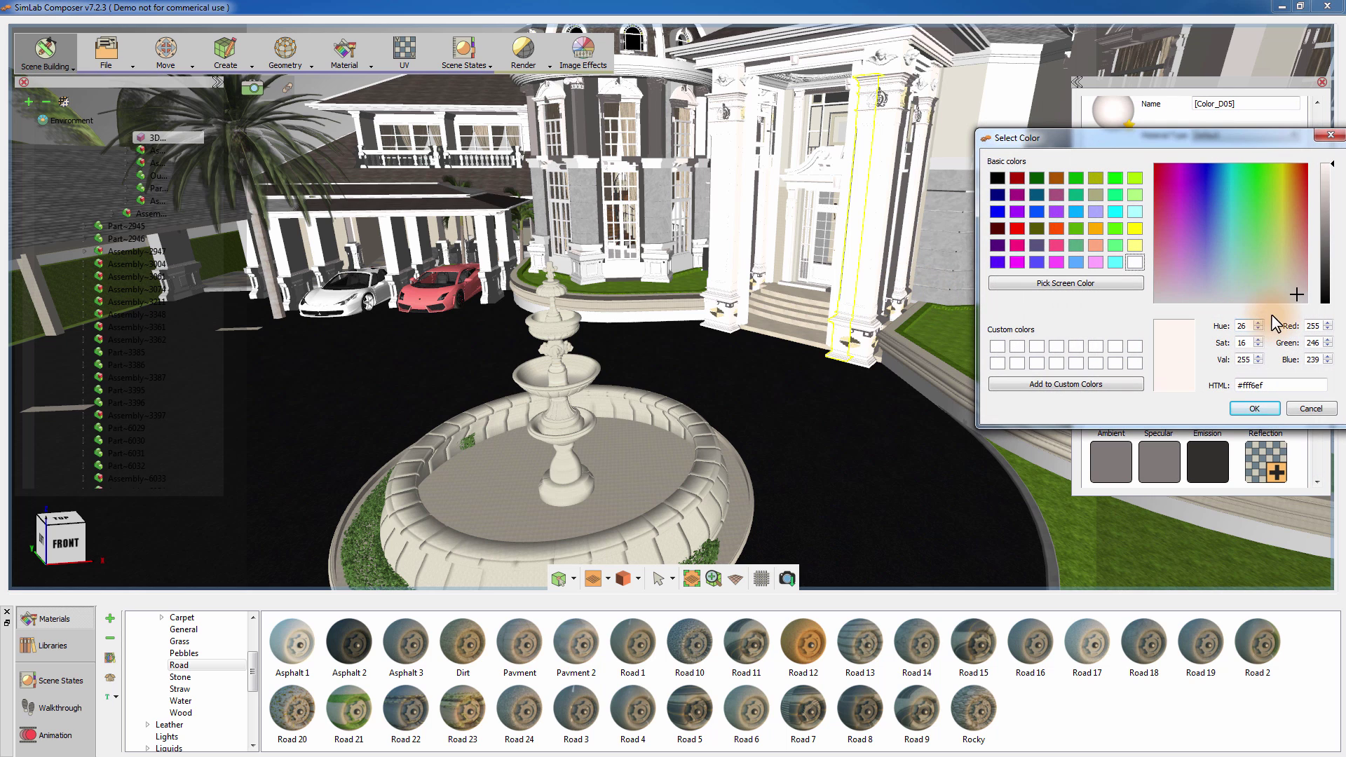
pyautogui.moveTo(1296, 301); pyautogui.dragTo(1293, 285)
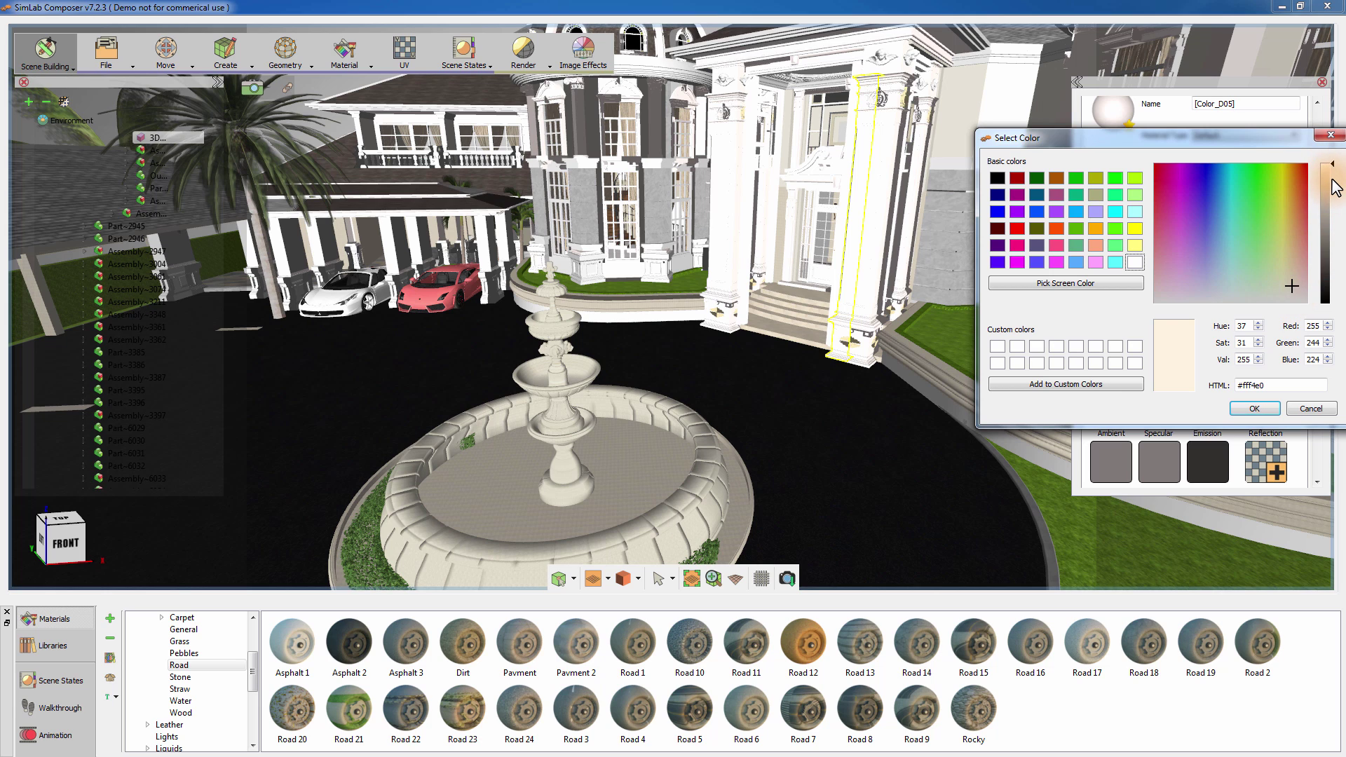
pyautogui.moveTo(1336, 173); pyautogui.dragTo(1335, 179)
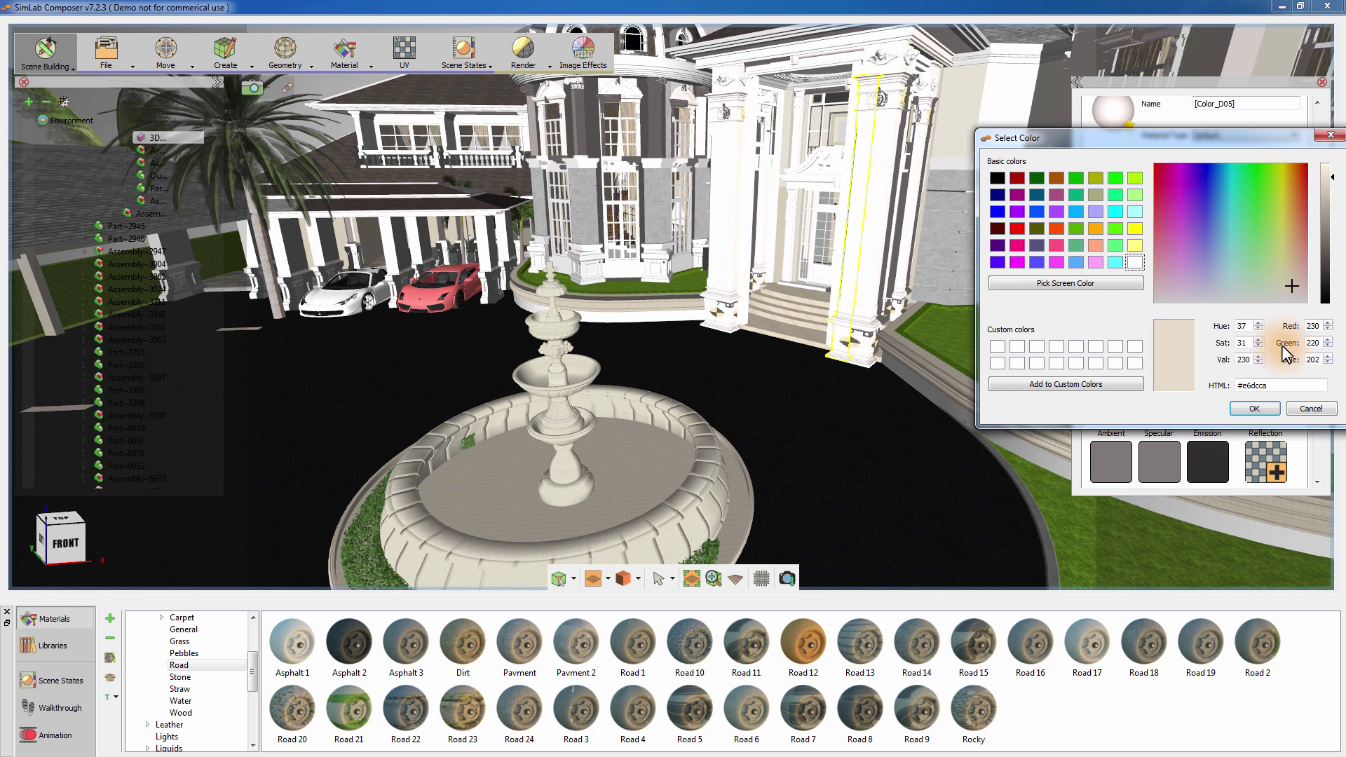
pyautogui.click(1258, 408)
pyautogui.moveTo(921, 409); pyautogui.dragTo(864, 377)
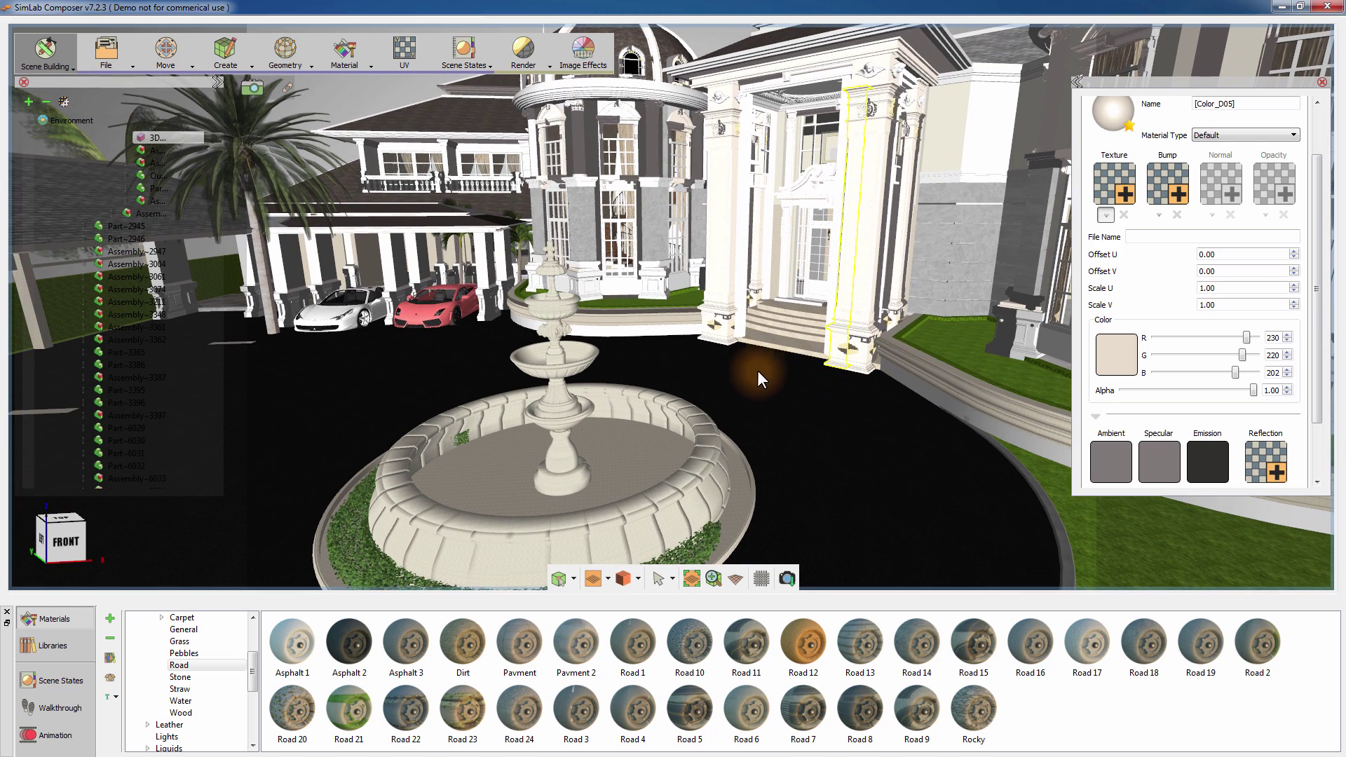
# - In the Environment's Sun settings, set the sun direction to elevation 0.0, horizontal 28.9
pyautogui.click(64, 117)
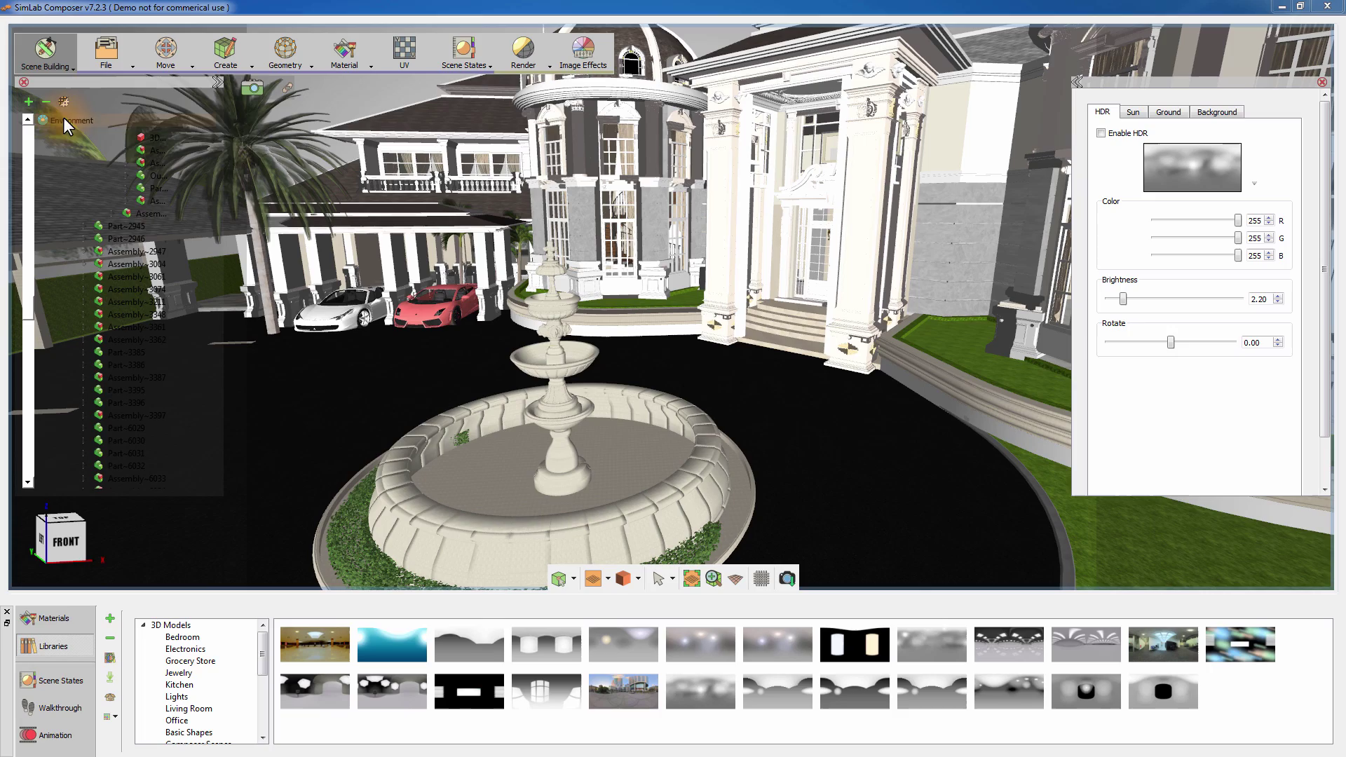
pyautogui.click(1133, 112)
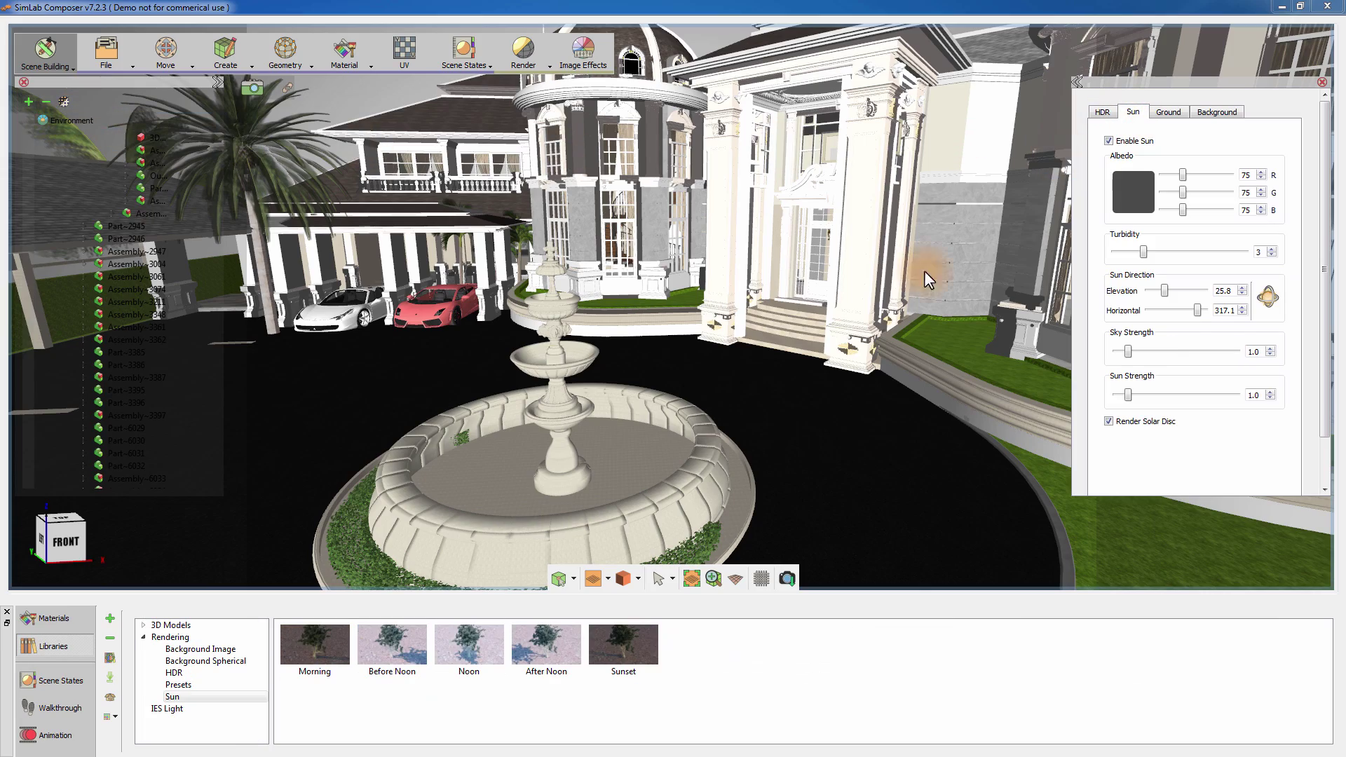
pyautogui.moveTo(924, 271)
pyautogui.mouseDown()
pyautogui.moveTo(905, 265)
pyautogui.moveTo(906, 229)
pyautogui.moveTo(799, 249)
pyautogui.moveTo(707, 358)
pyautogui.mouseUp()
pyautogui.click(1268, 296)
pyautogui.scroll(3, 907, 416)
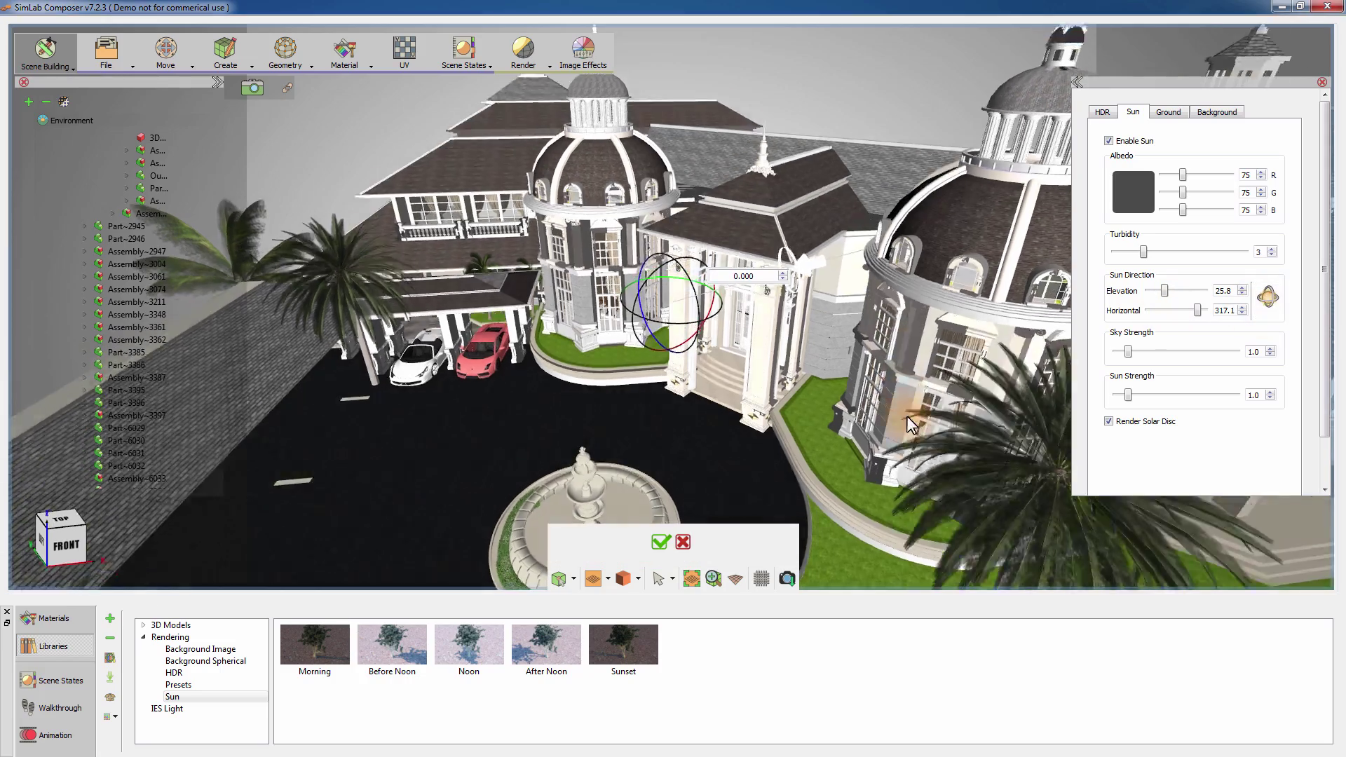
pyautogui.moveTo(908, 415)
pyautogui.mouseDown()
pyautogui.moveTo(701, 325)
pyautogui.moveTo(675, 296)
pyautogui.moveTo(738, 363)
pyautogui.moveTo(575, 238)
pyautogui.moveTo(666, 259)
pyautogui.mouseUp()
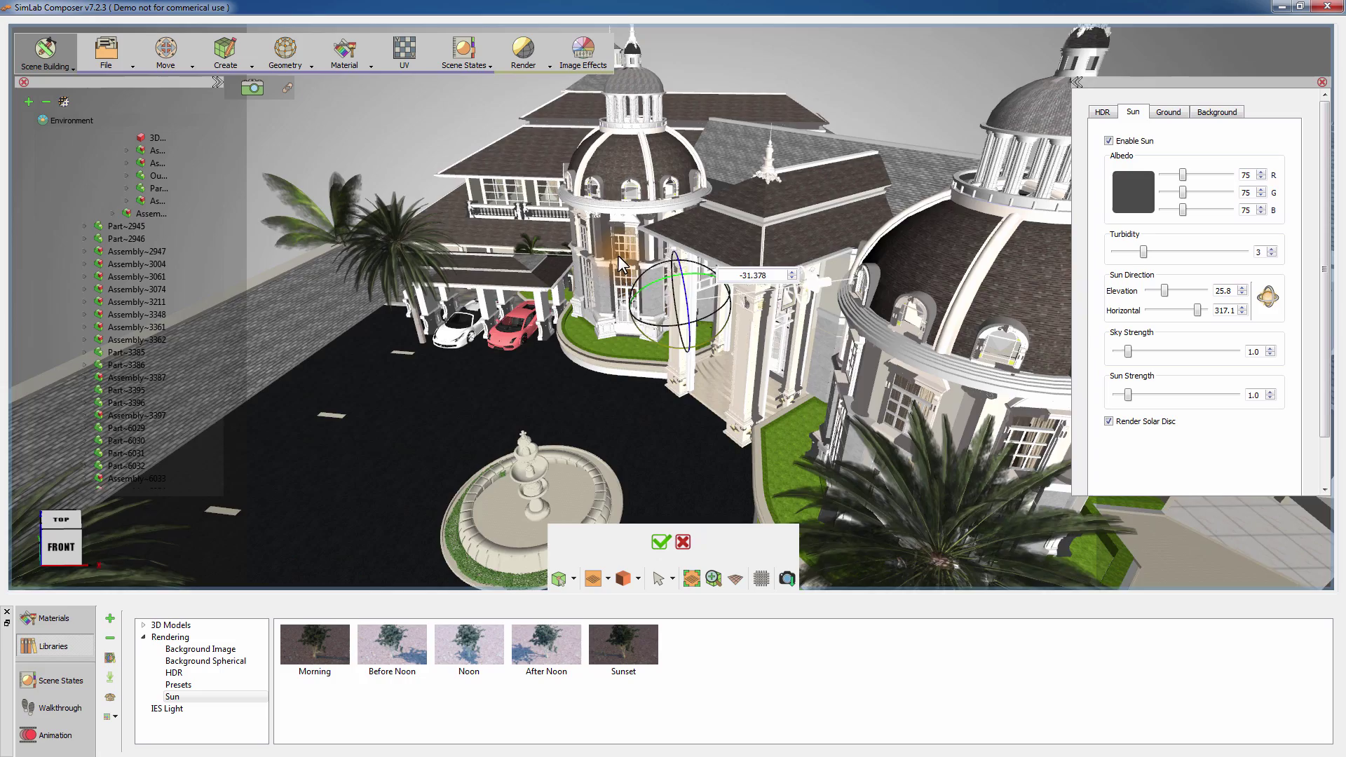
pyautogui.moveTo(620, 263)
pyautogui.mouseDown()
pyautogui.moveTo(803, 437)
pyautogui.moveTo(718, 290)
pyautogui.moveTo(669, 300)
pyautogui.moveTo(711, 279)
pyautogui.mouseUp()
pyautogui.click(660, 542)
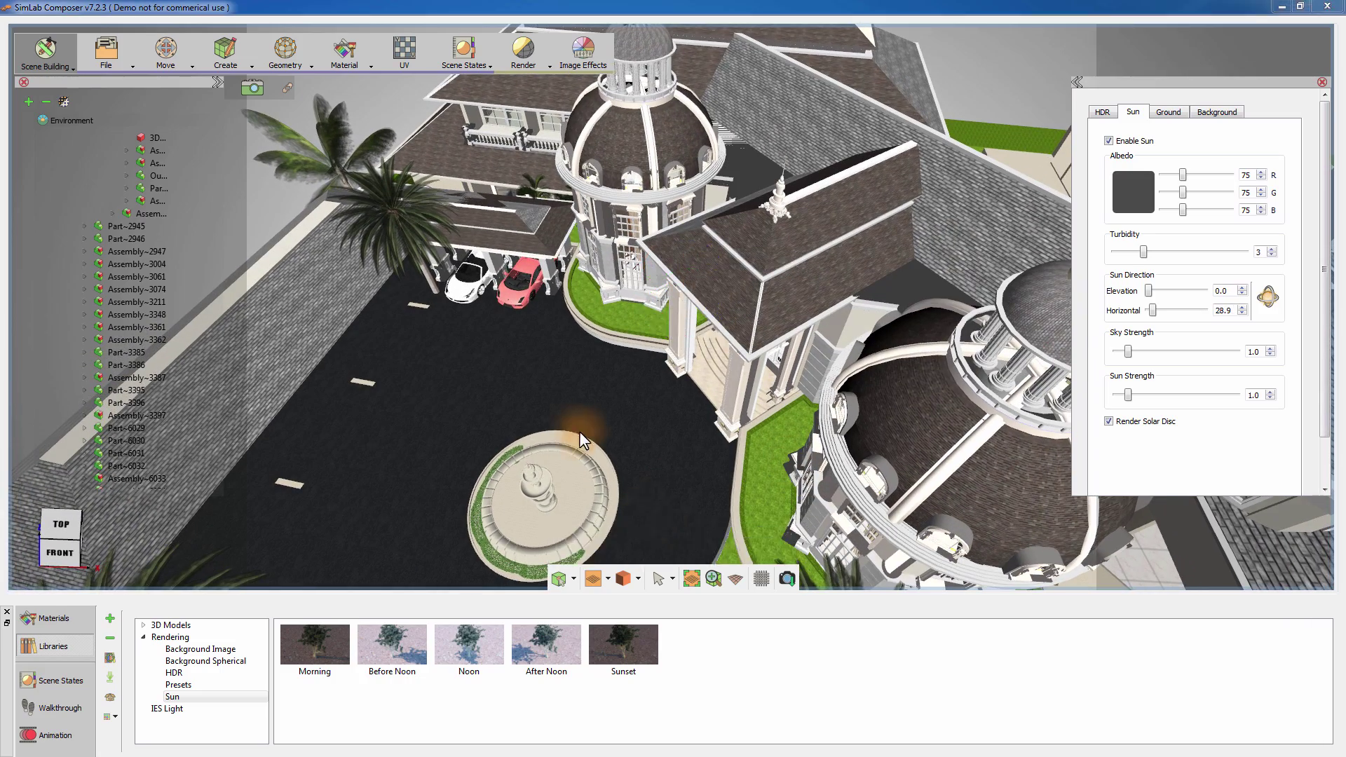
pyautogui.moveTo(580, 431); pyautogui.dragTo(968, 271)
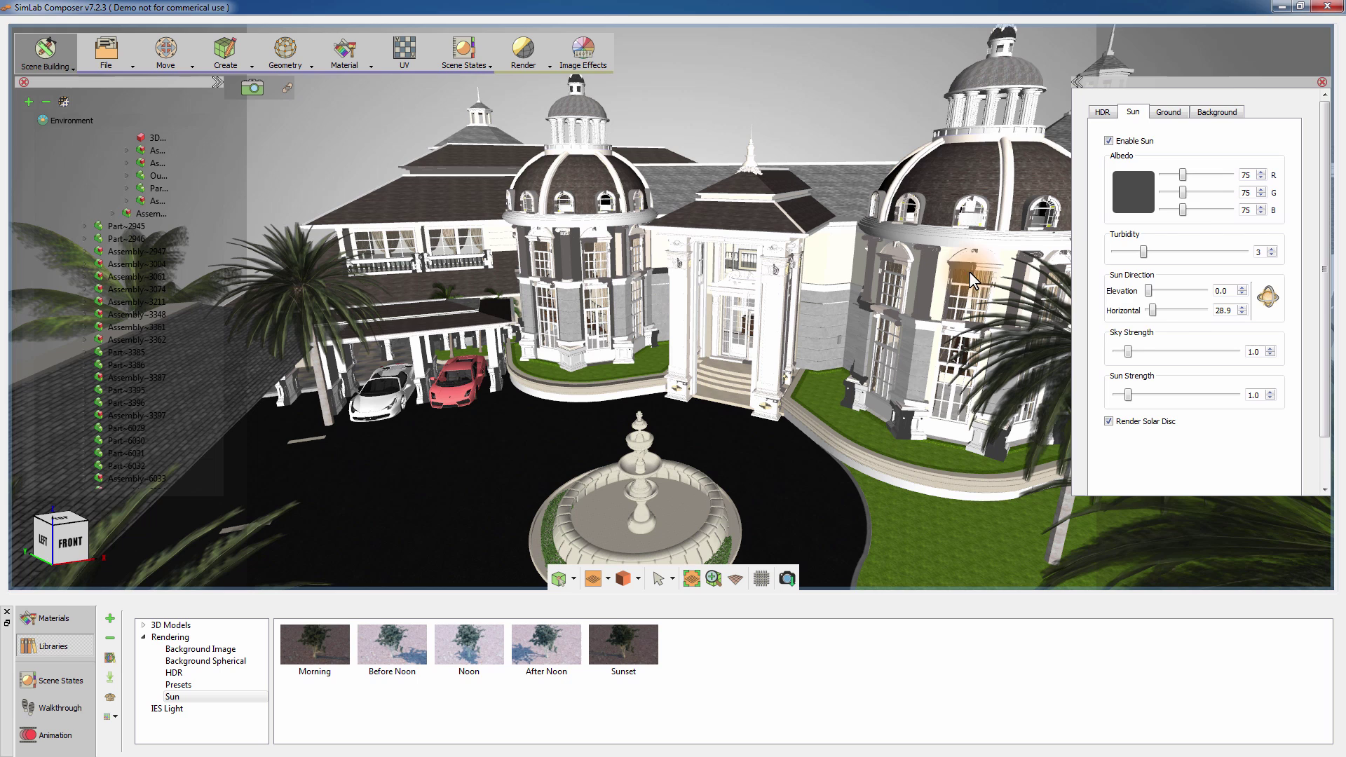
# - Change the sun Albedo to a warm grey (90, 86, 81)
pyautogui.click(1139, 195)
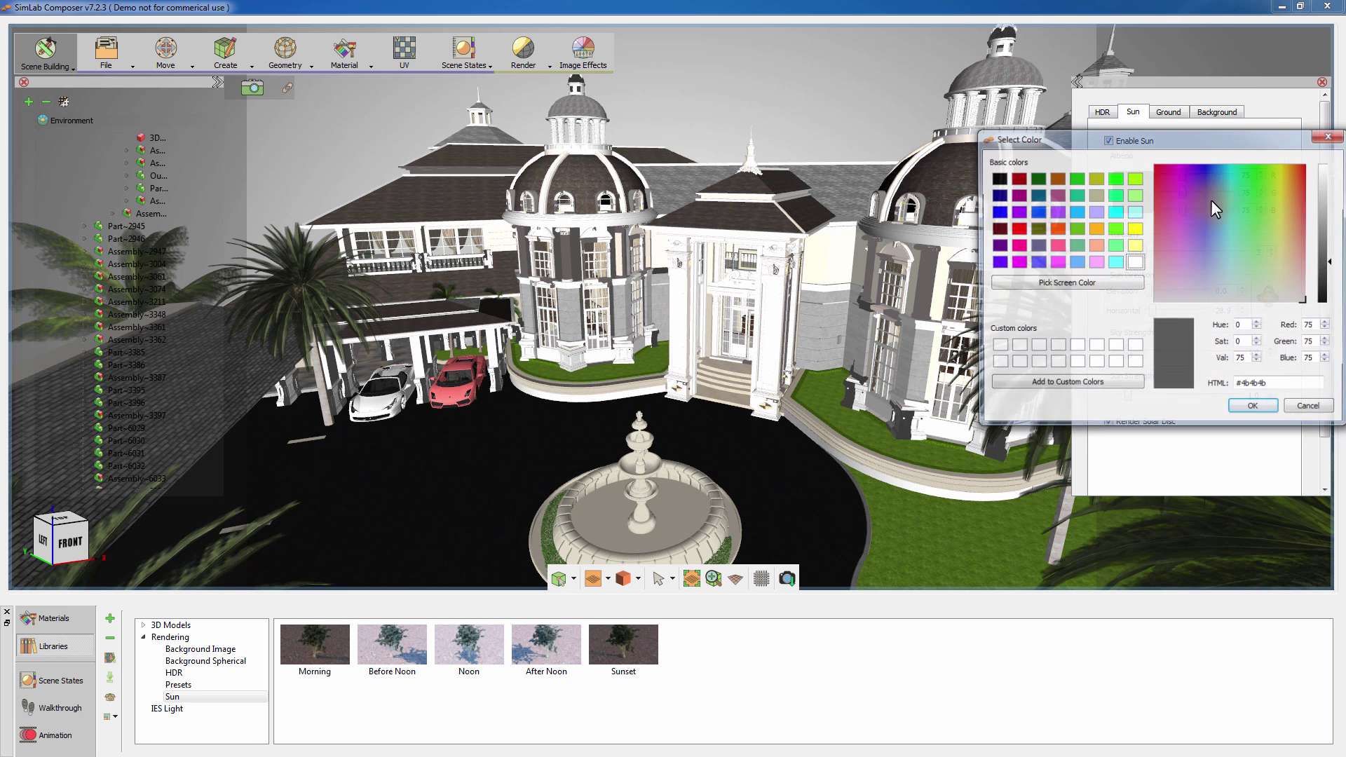
pyautogui.click(1324, 254)
pyautogui.click(1296, 290)
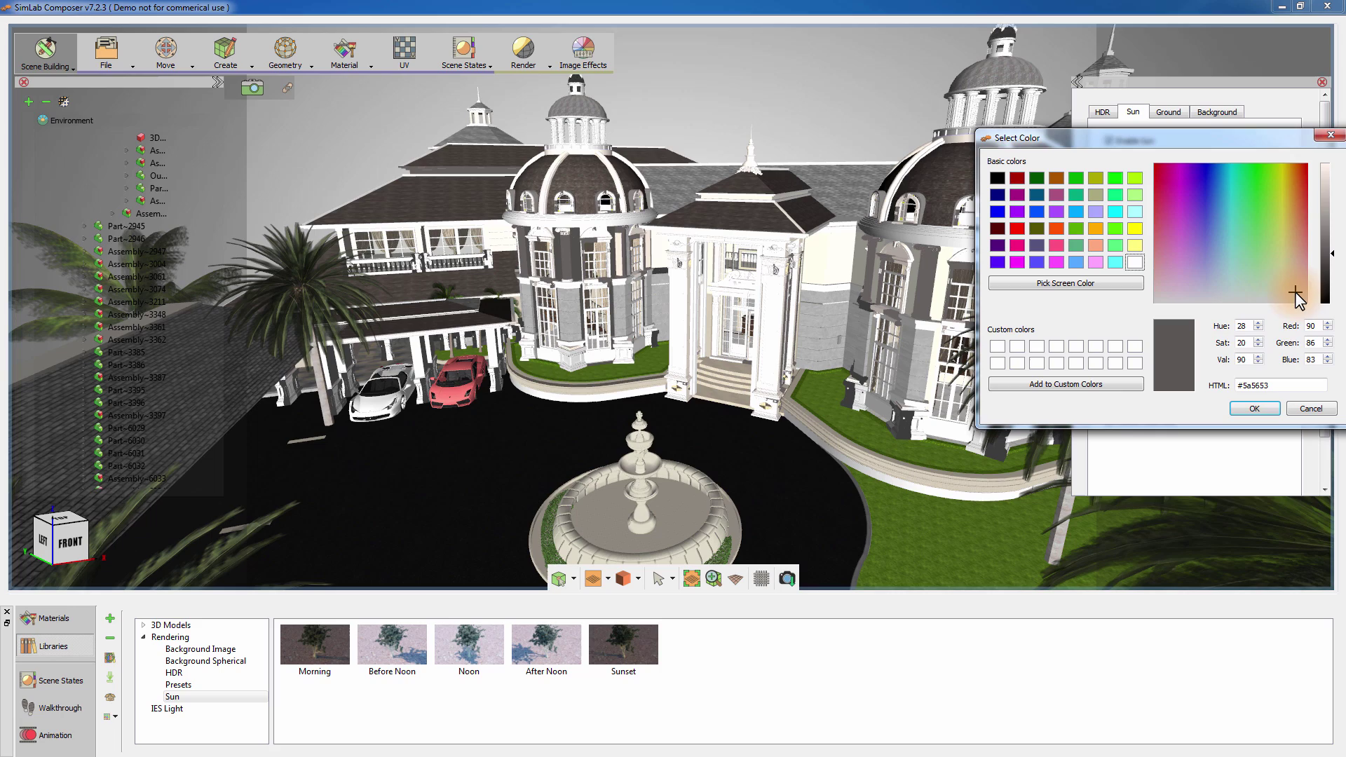
pyautogui.click(1252, 409)
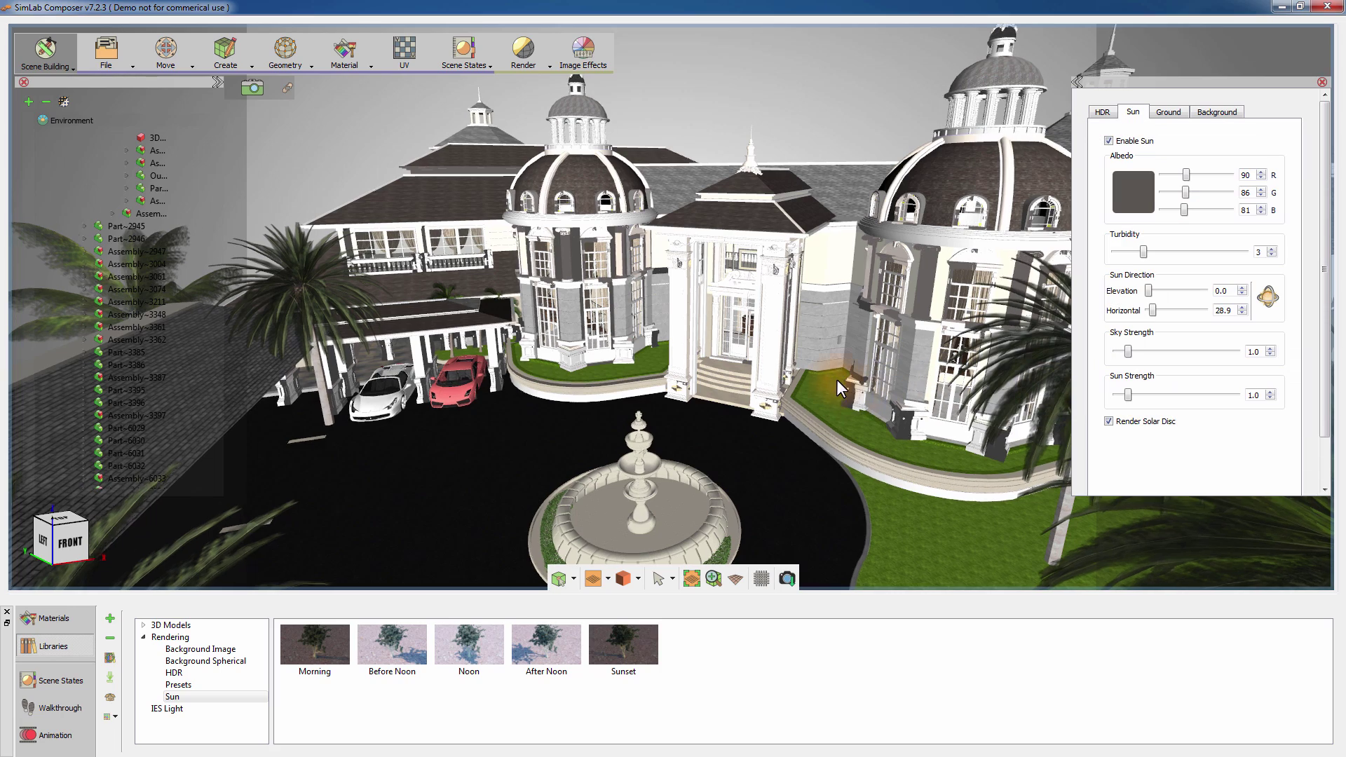
pyautogui.moveTo(836, 380); pyautogui.dragTo(805, 366)
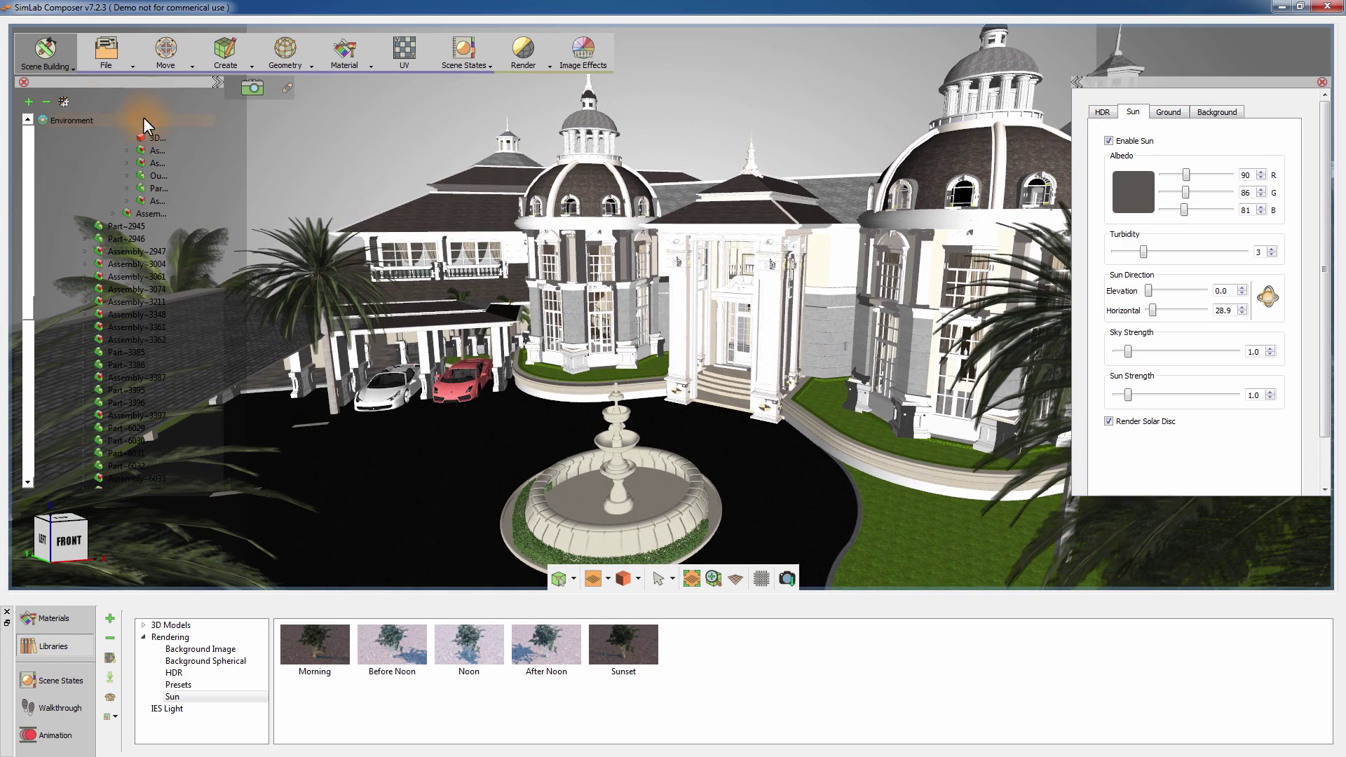
# - Switch to the Scene 10 camera and start the real-time render of the villa
pyautogui.click(61, 103)
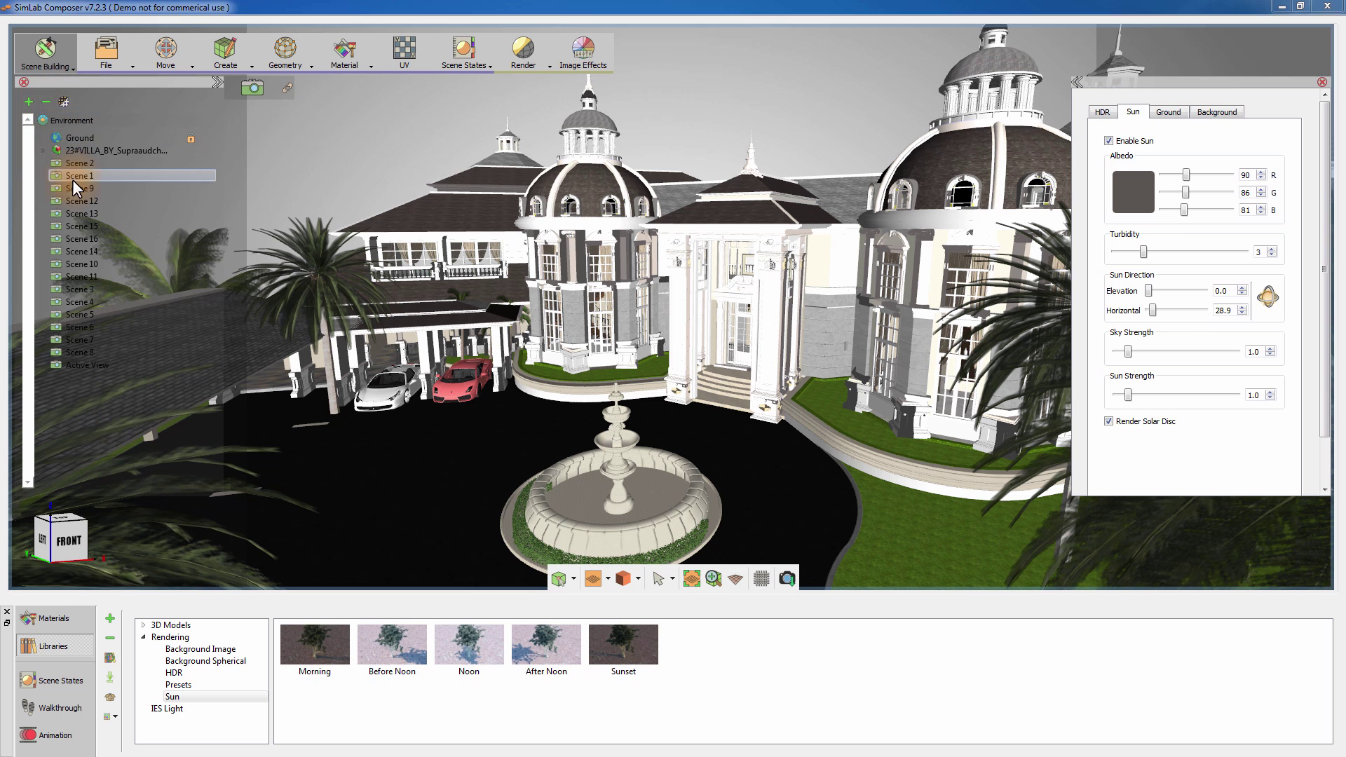
pyautogui.doubleClick(81, 263)
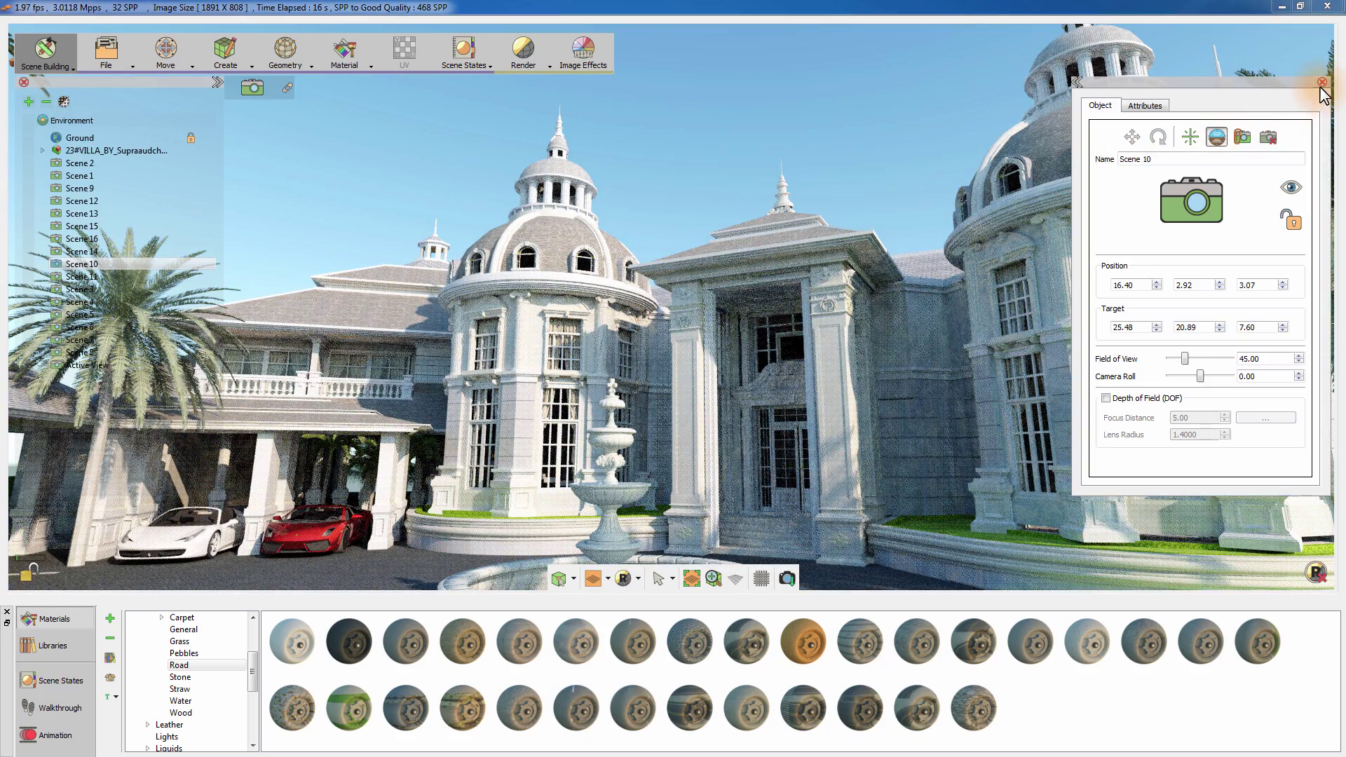
pyautogui.click(1323, 83)
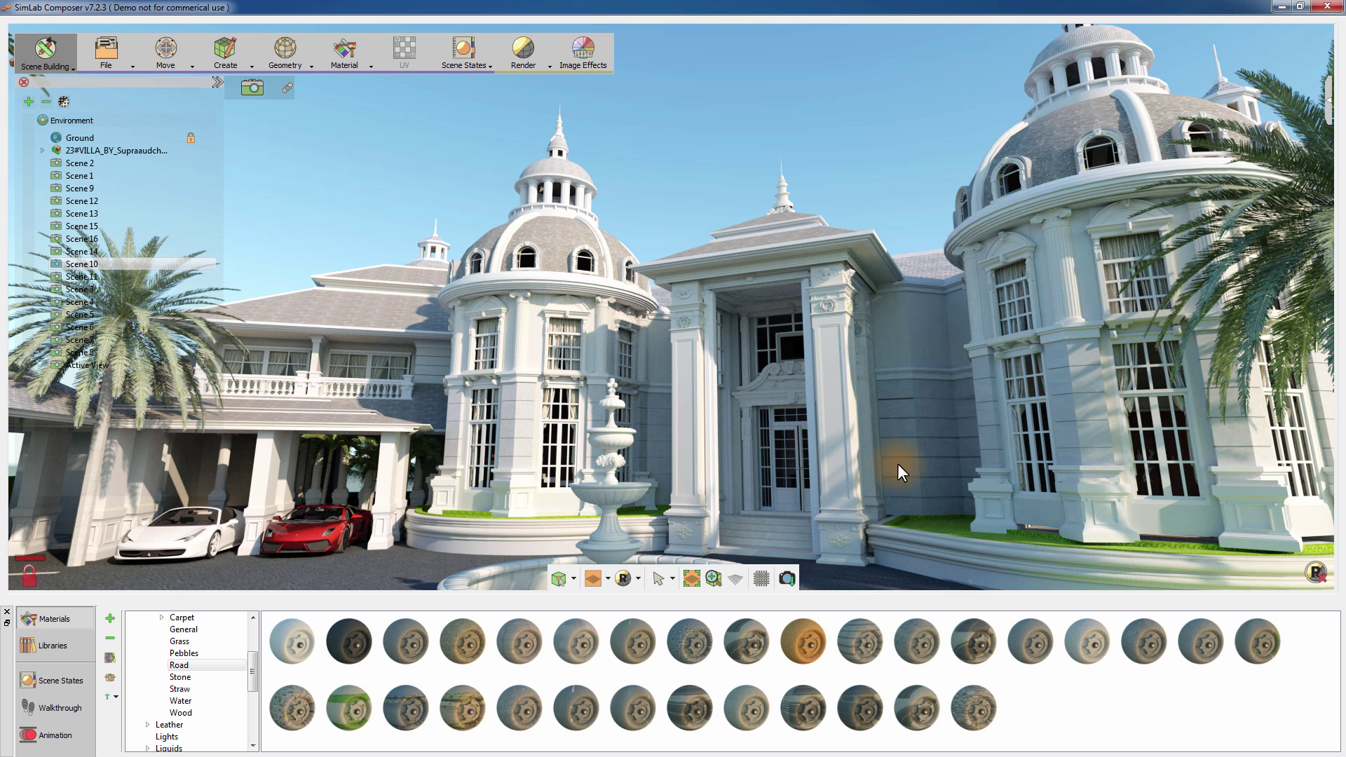
# - Capture the real-time villa render and save it as PNG image 'Render_01'
pyautogui.click(787, 578)
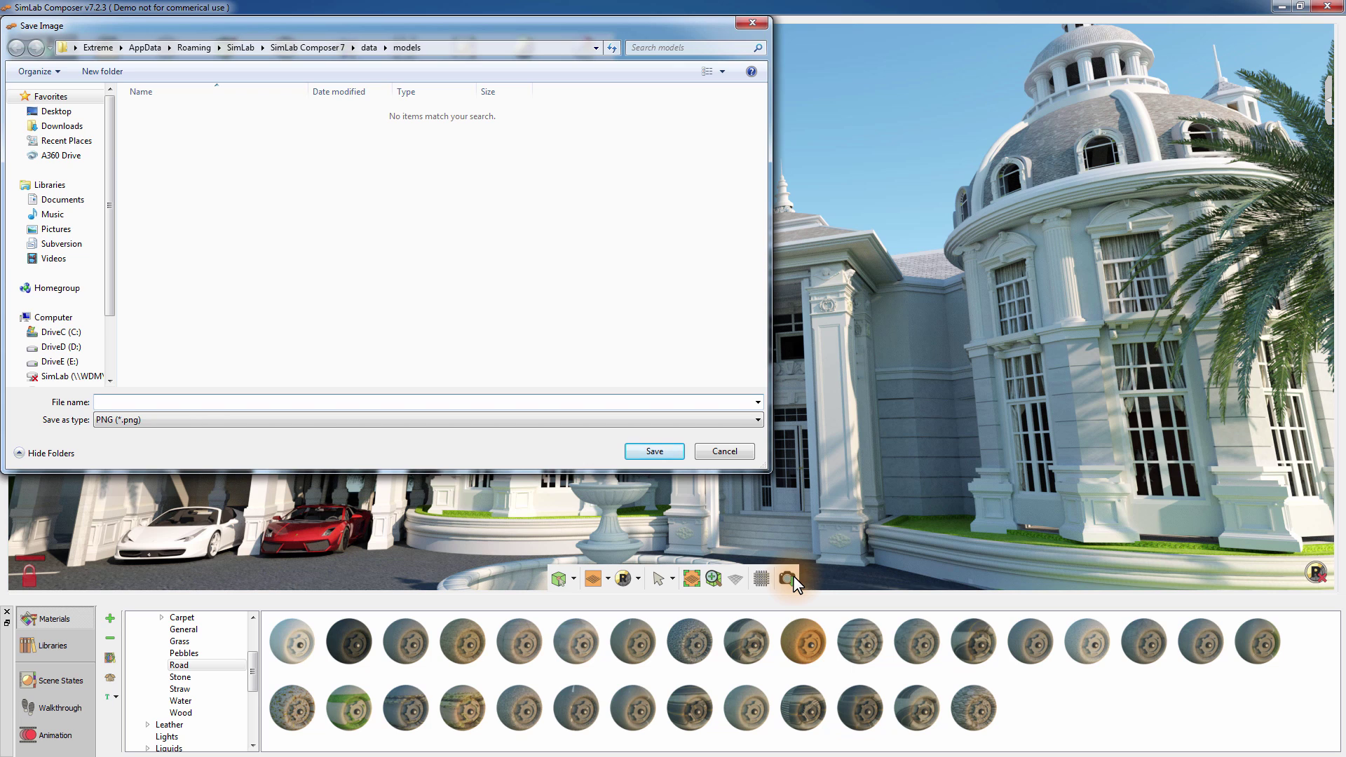
pyautogui.click(441, 420)
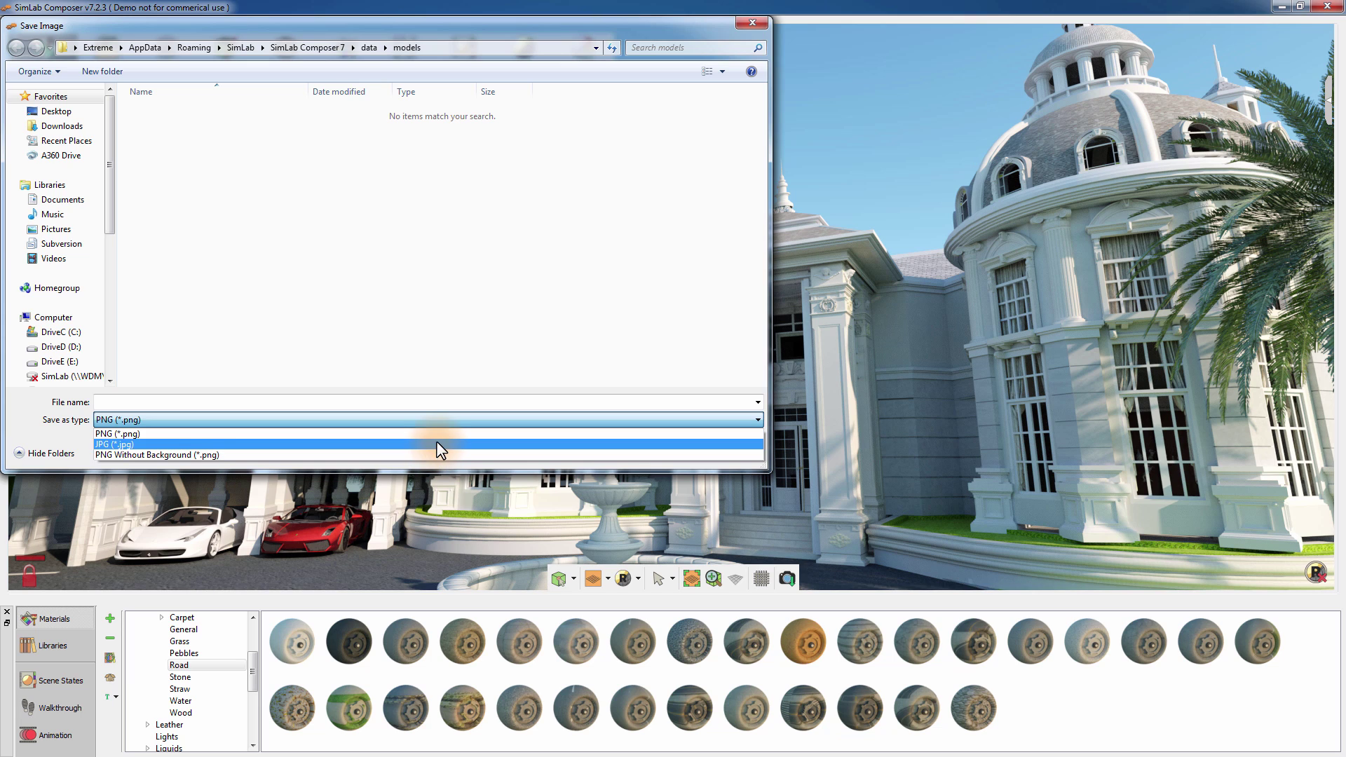
pyautogui.click(439, 436)
pyautogui.click(438, 403)
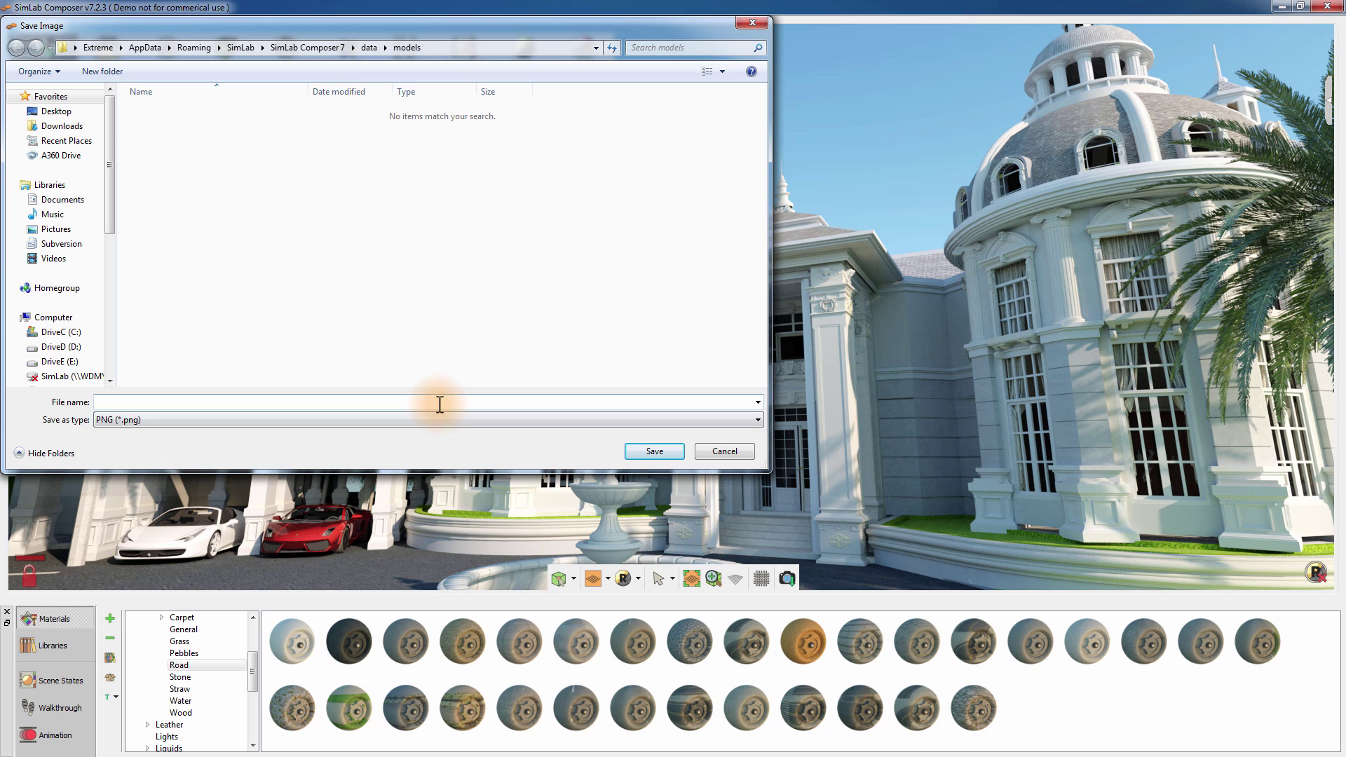
pyautogui.write('Render_01')
pyautogui.press('Return')
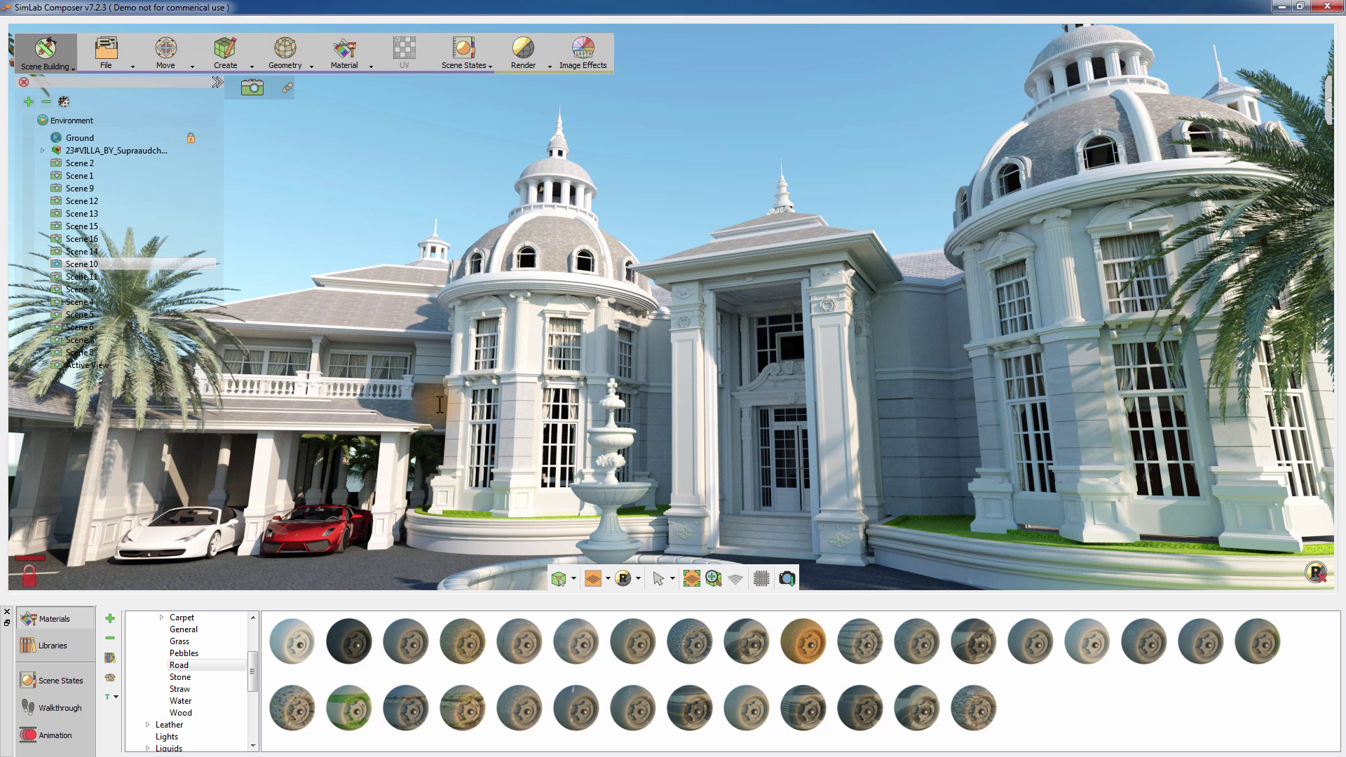
# - Stop real-time rendering to return the viewport to the shaded Scene 10 villa view
pyautogui.click(1318, 575)
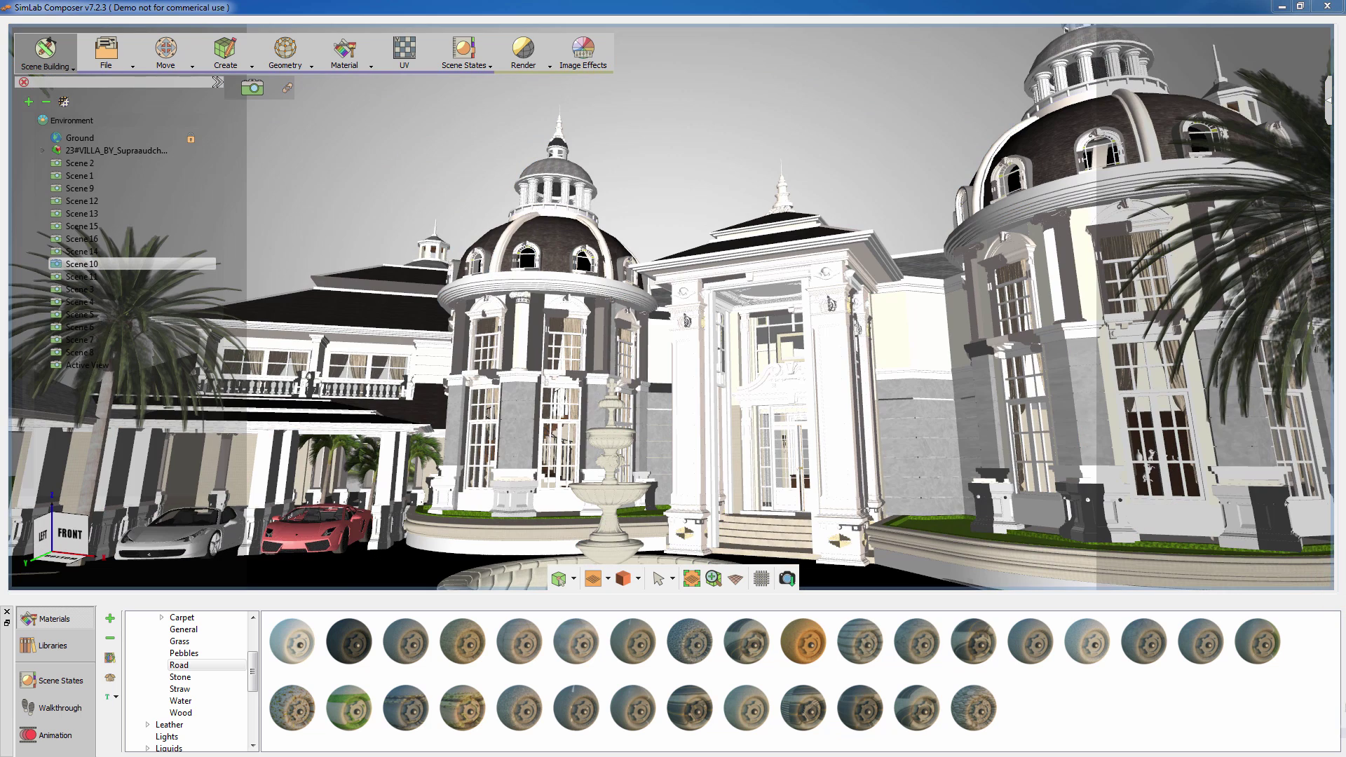